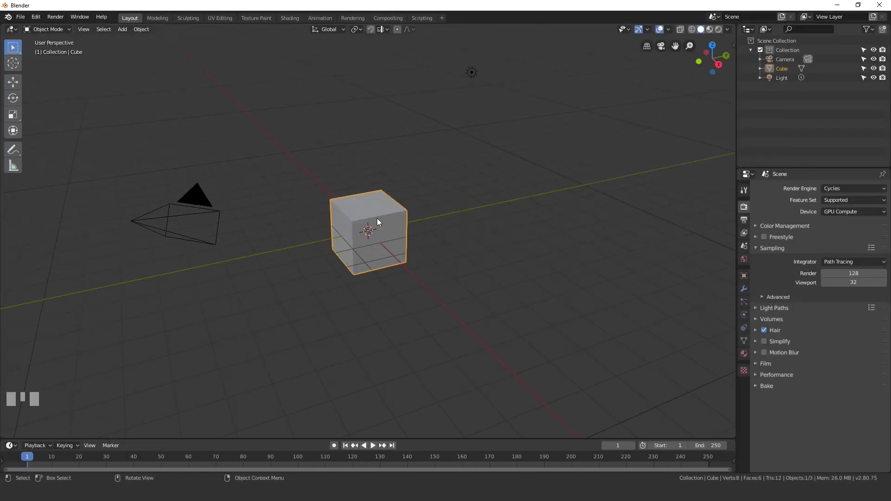
Enlarge the cube, raise it along Z around the camera and stretch it wide along Y.
{"action": "key", "text": "s"}
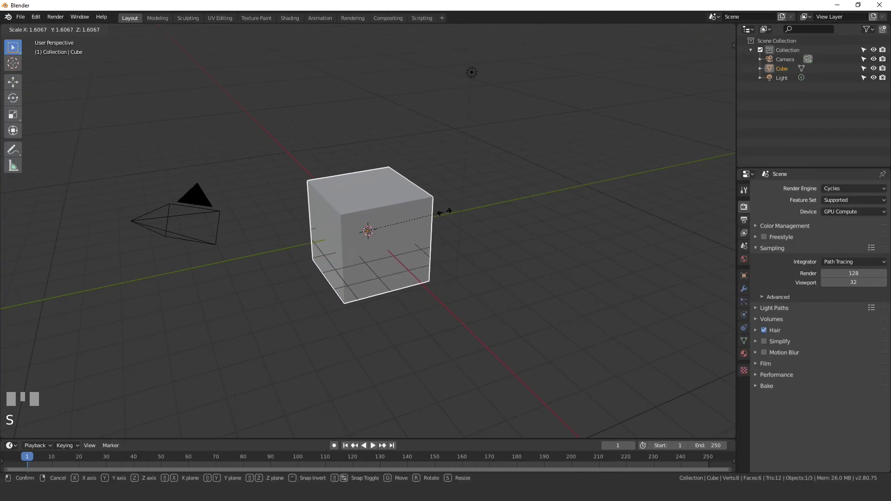
{"action": "left_click", "coordinate": [483, 203]}
{"action": "middle_click_drag", "start_coordinate": [423, 244], "coordinate": [430, 246]}
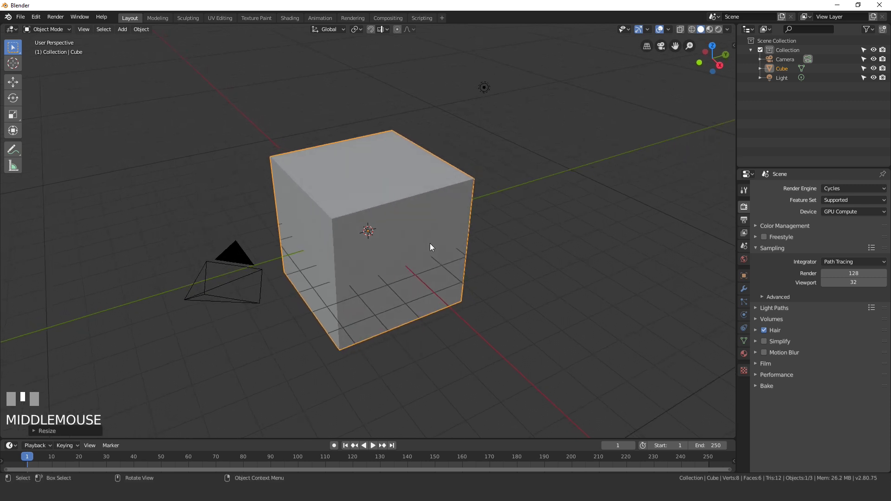
{"action": "key", "text": "g"}
{"action": "key", "text": "z"}
{"action": "left_click", "coordinate": [432, 195]}
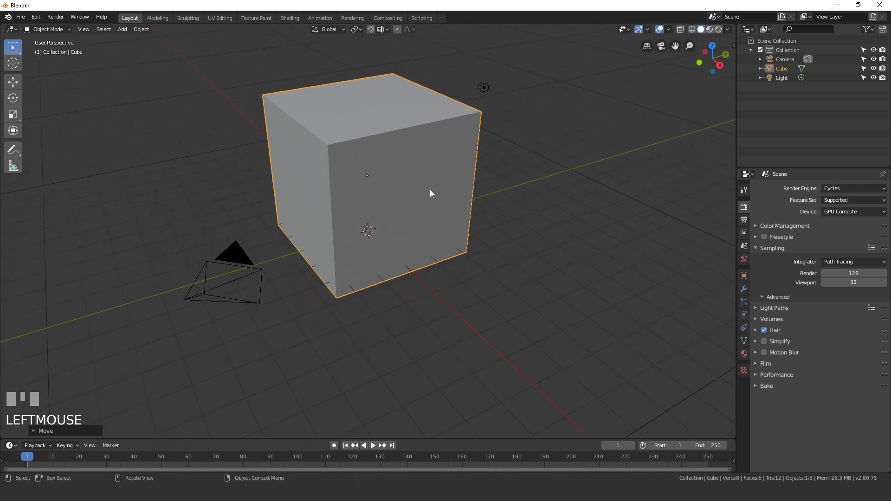
{"action": "middle_click_drag", "start_coordinate": [546, 187], "coordinate": [479, 203]}
{"action": "key", "text": "s"}
{"action": "key", "text": "y"}
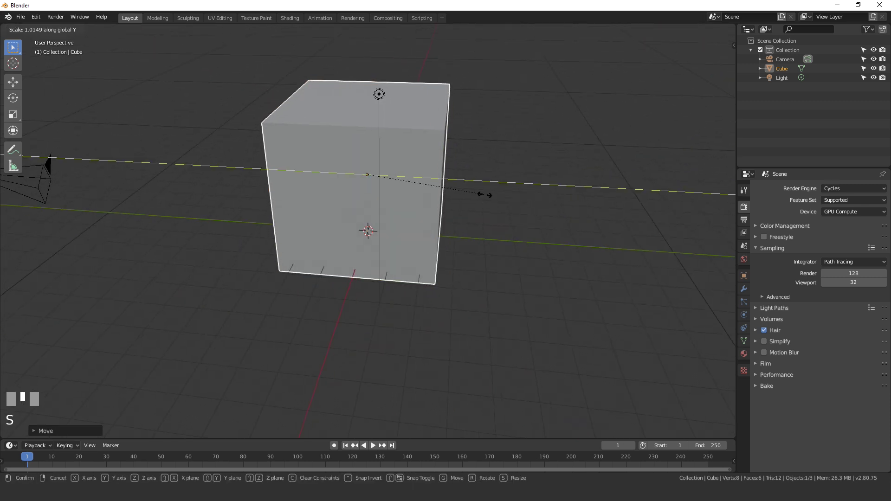
{"action": "left_click", "coordinate": [527, 190]}
Flatten the box along Z and adjust its height so it sits raised around the camera.
{"action": "middle_click_drag", "start_coordinate": [471, 196], "coordinate": [577, 182]}
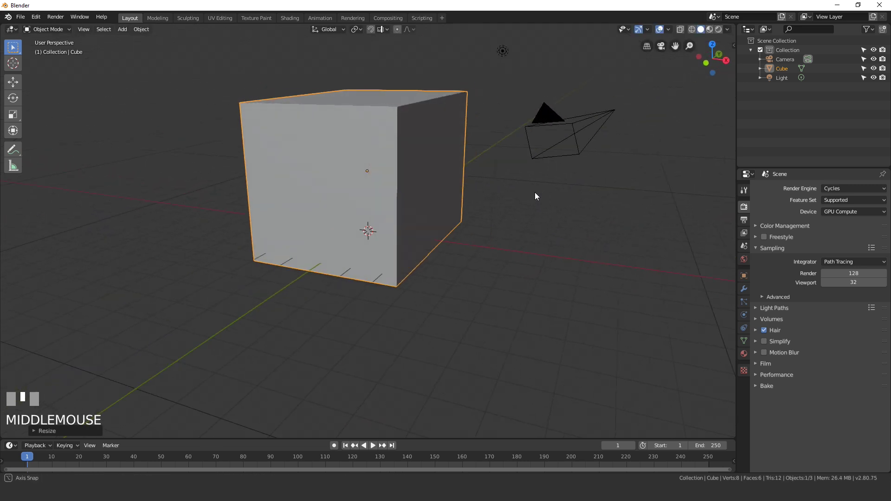
{"action": "key", "text": "s"}
{"action": "key", "text": "z"}
{"action": "left_click", "coordinate": [504, 175]}
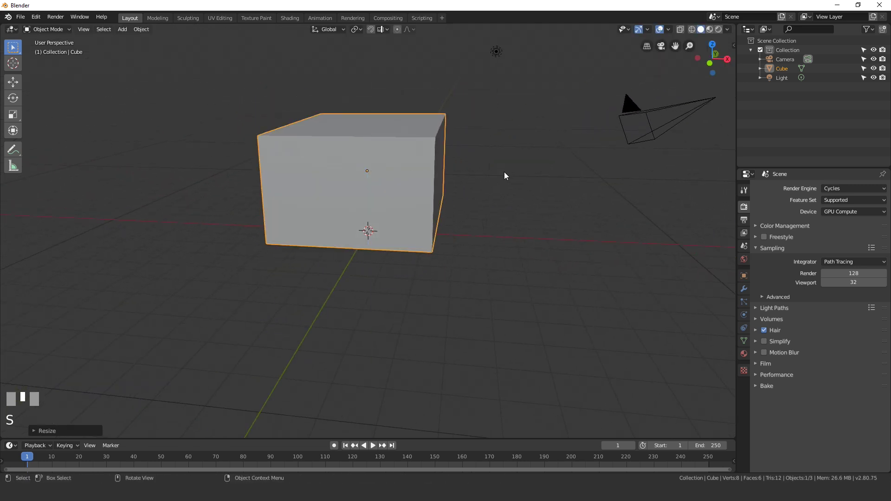
{"action": "key", "text": "g"}
{"action": "key", "text": "z"}
{"action": "left_click", "coordinate": [500, 193]}
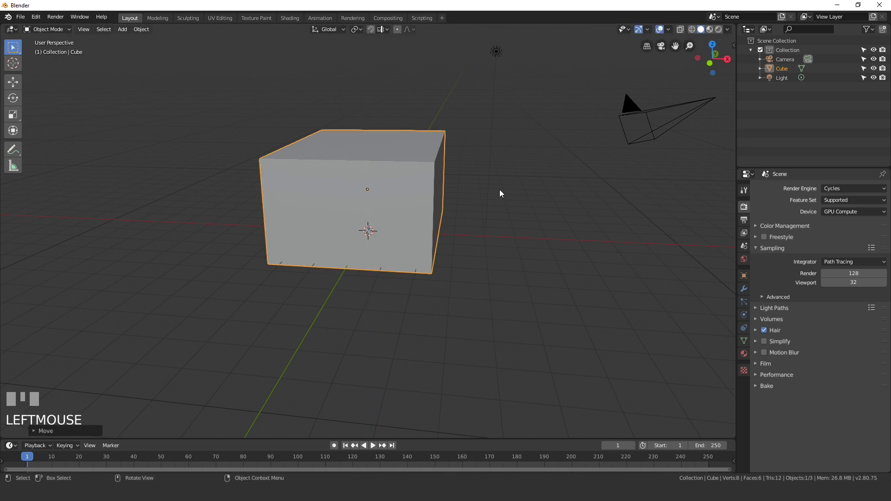
{"action": "middle_click_drag", "start_coordinate": [500, 194], "coordinate": [468, 199]}
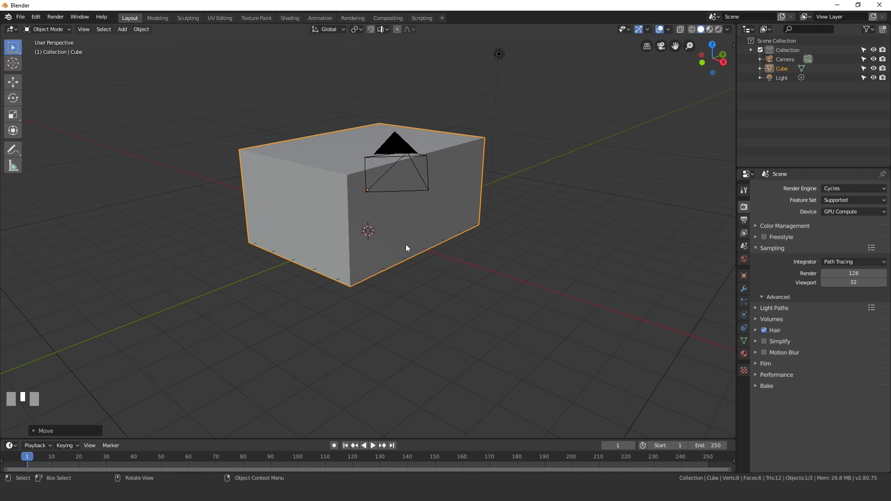
Add a Hair particle system to the box and display the viewport as wireframe.
{"action": "left_click", "coordinate": [744, 303]}
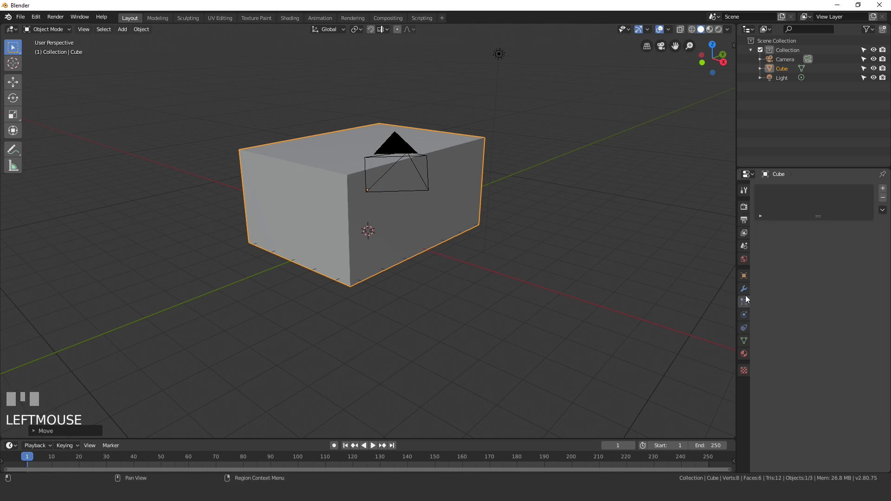
{"action": "left_click", "coordinate": [883, 188]}
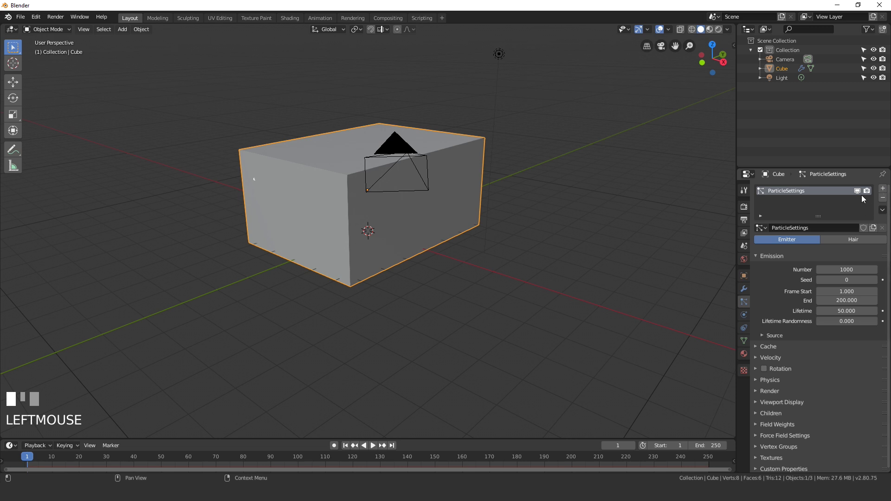
{"action": "left_click", "coordinate": [851, 239]}
{"action": "scroll", "coordinate": [362, 220], "scroll_direction": "up", "scroll_amount": 2}
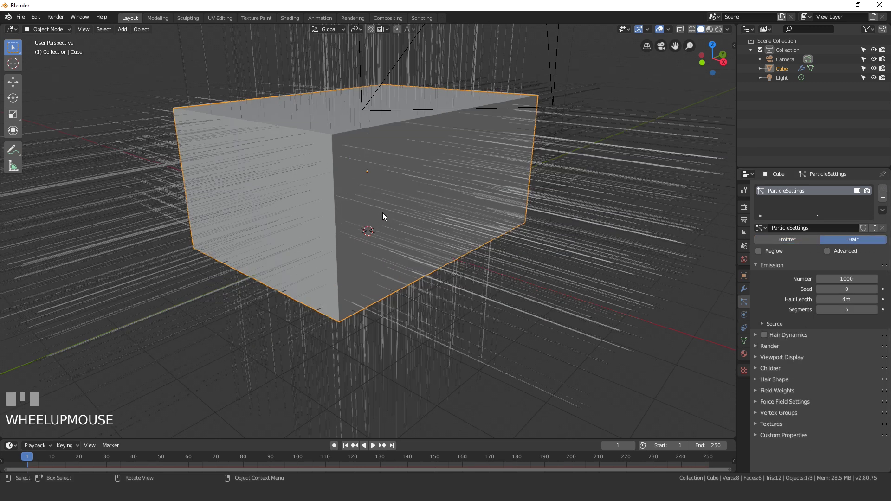
{"action": "key", "text": "z"}
{"action": "left_click", "coordinate": [245, 220]}
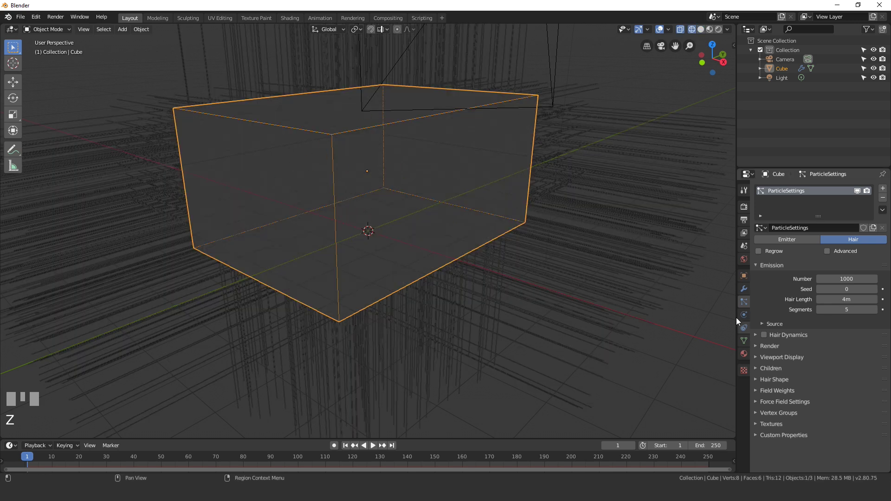
Set the particle source to emit from the box's Volume instead of its faces.
{"action": "left_click", "coordinate": [774, 325]}
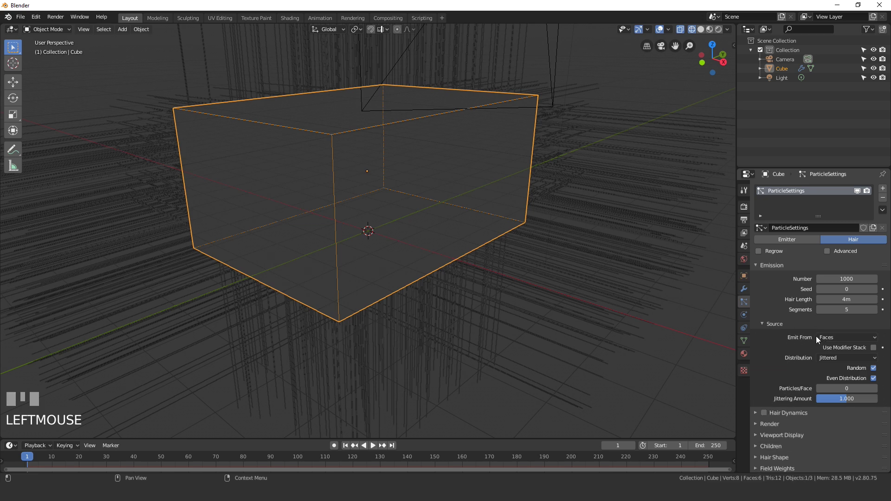
{"action": "left_click", "coordinate": [834, 337]}
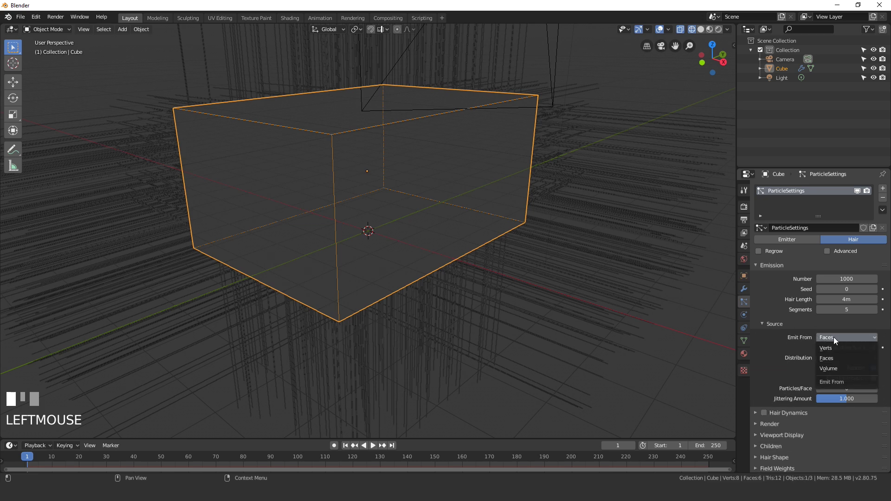
{"action": "left_click", "coordinate": [831, 368]}
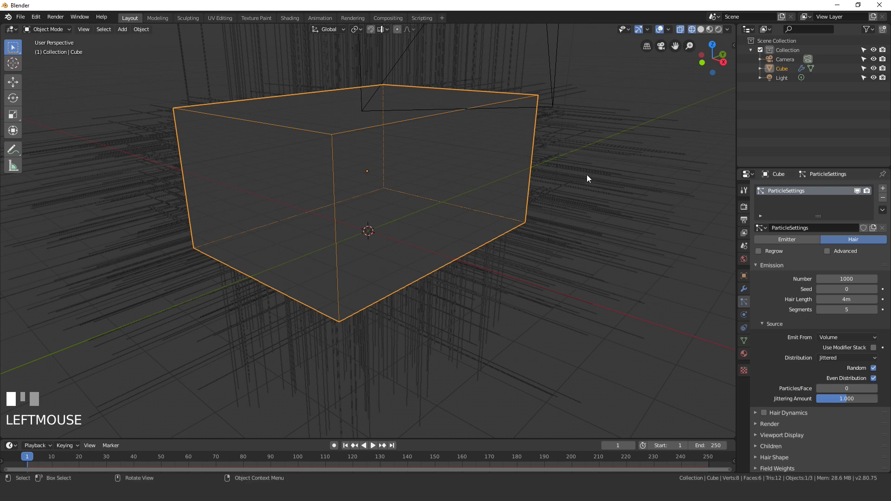
{"action": "mouse_move", "coordinate": [588, 175]}
{"action": "middle_mouse_down"}
{"action": "mouse_move", "coordinate": [326, 197]}
{"action": "mouse_move", "coordinate": [350, 178]}
{"action": "mouse_move", "coordinate": [325, 194]}
{"action": "middle_mouse_up"}
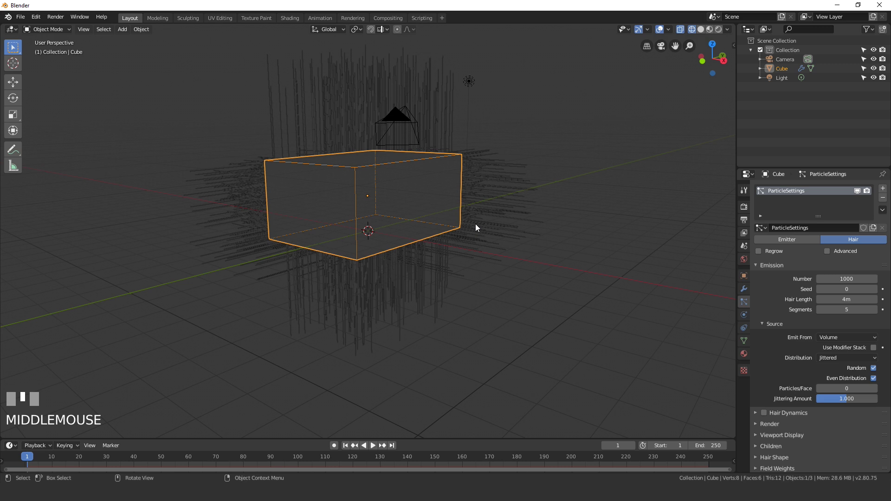
Add an Ico Sphere with its subdivisions lowered to 1.
{"action": "key", "text": "shift+a"}
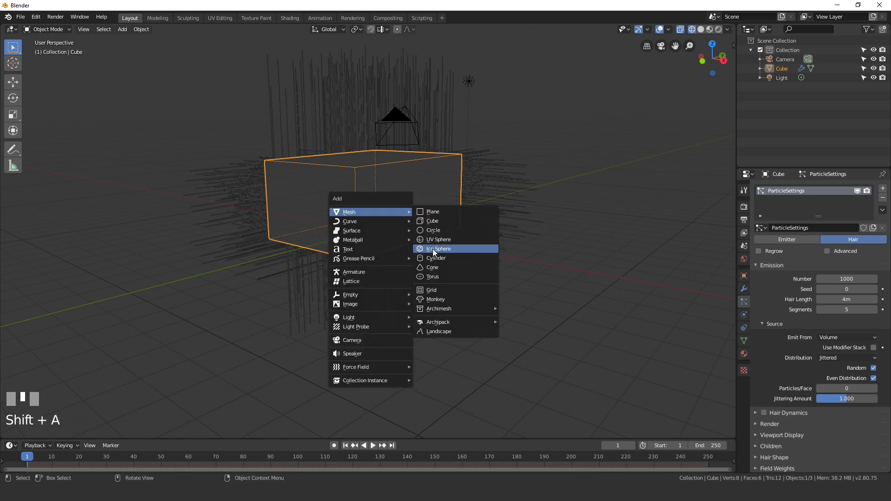
{"action": "left_click", "coordinate": [433, 249]}
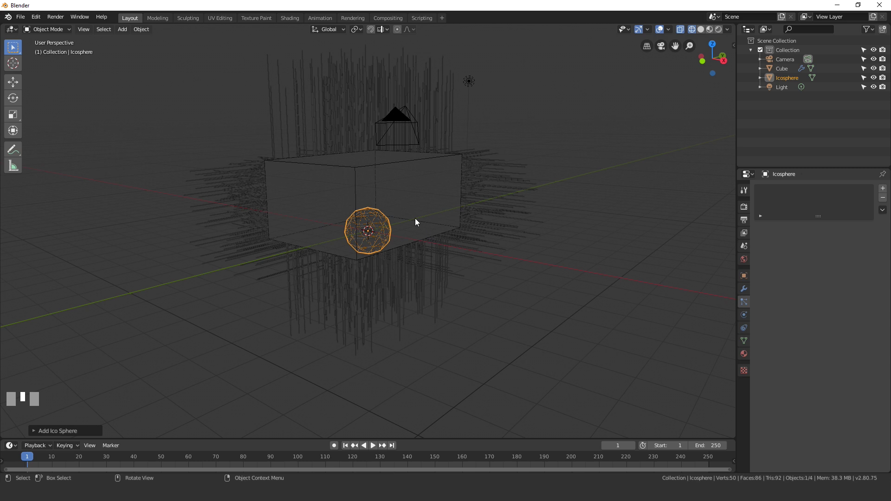
{"action": "left_click", "coordinate": [33, 432]}
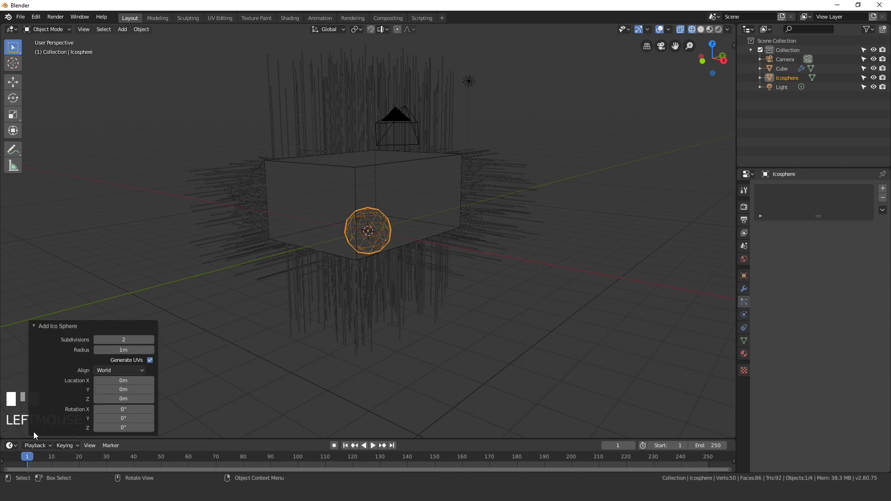
{"action": "left_click", "coordinate": [97, 341]}
{"action": "scroll", "coordinate": [385, 128], "scroll_direction": "up", "scroll_amount": 2}
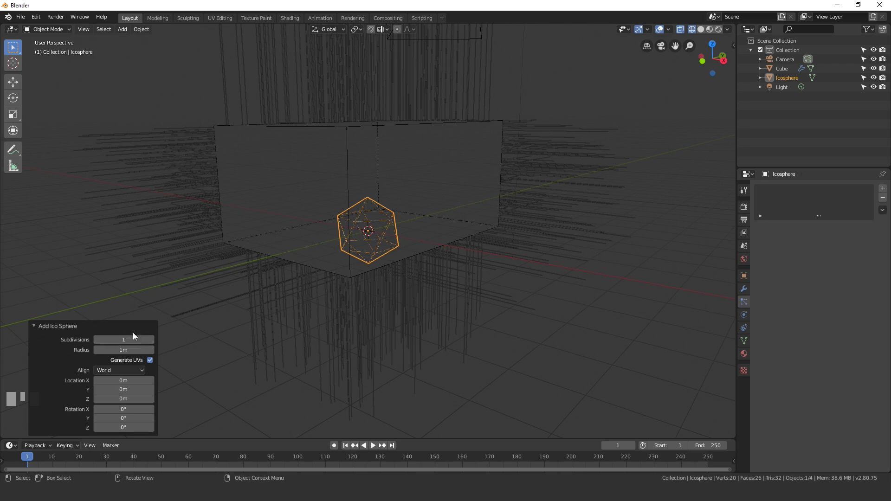
Move the icosphere aside along X and squash it along Y.
{"action": "middle_click_drag", "start_coordinate": [434, 218], "coordinate": [432, 223]}
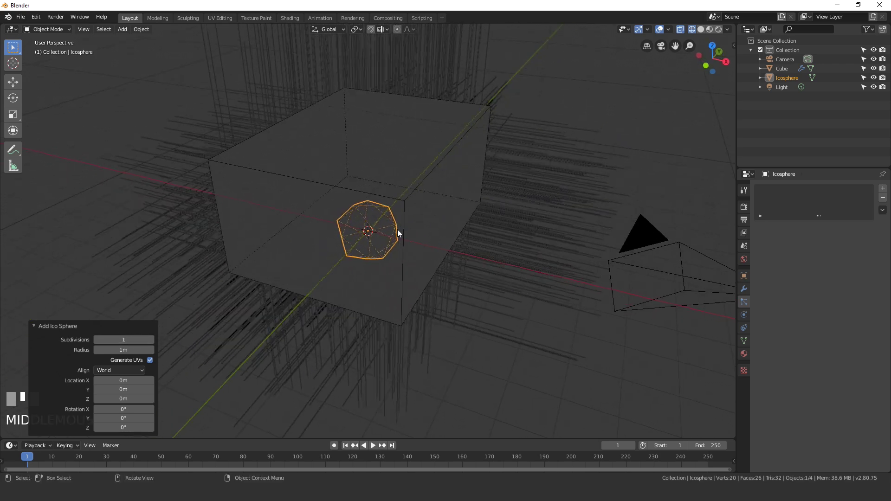
{"action": "key", "text": "g"}
{"action": "key", "text": "x"}
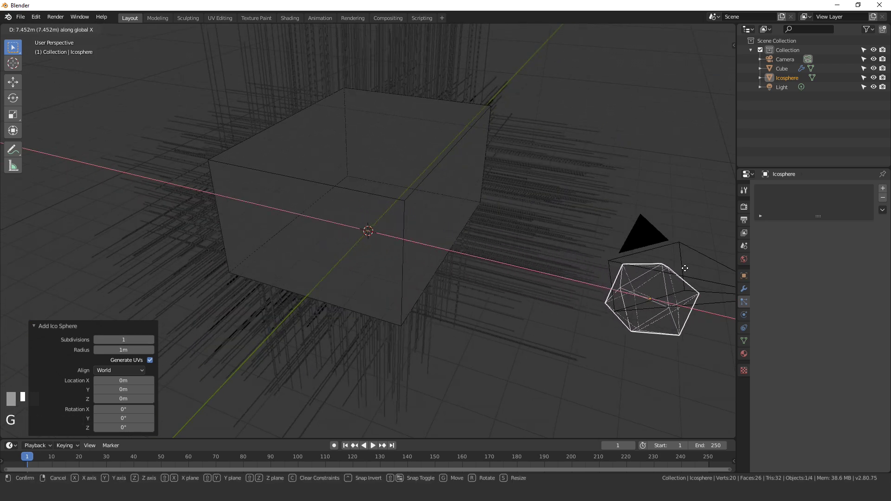
{"action": "left_click", "coordinate": [659, 300]}
{"action": "mouse_move", "coordinate": [658, 300]}
{"action": "middle_mouse_down", "text": "shift"}
{"action": "mouse_move", "coordinate": [348, 229]}
{"action": "mouse_move", "coordinate": [358, 200]}
{"action": "middle_mouse_up", "text": "shift"}
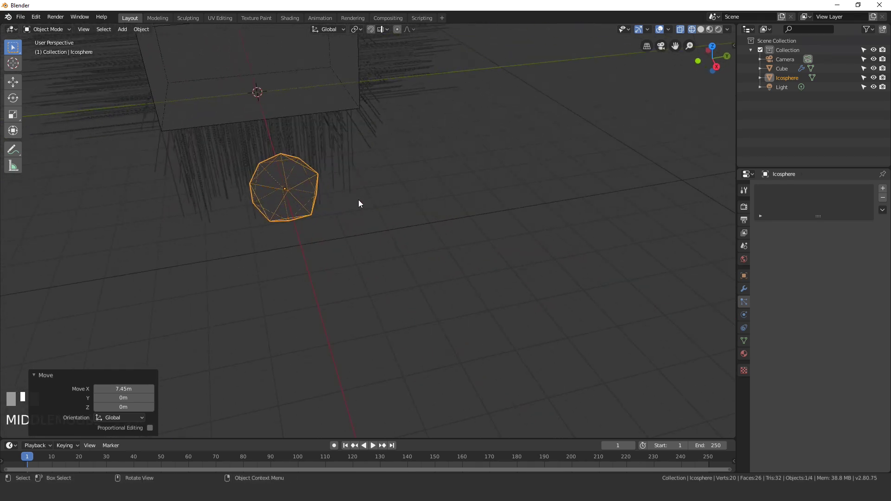
{"action": "key", "text": "s"}
{"action": "key", "text": "y"}
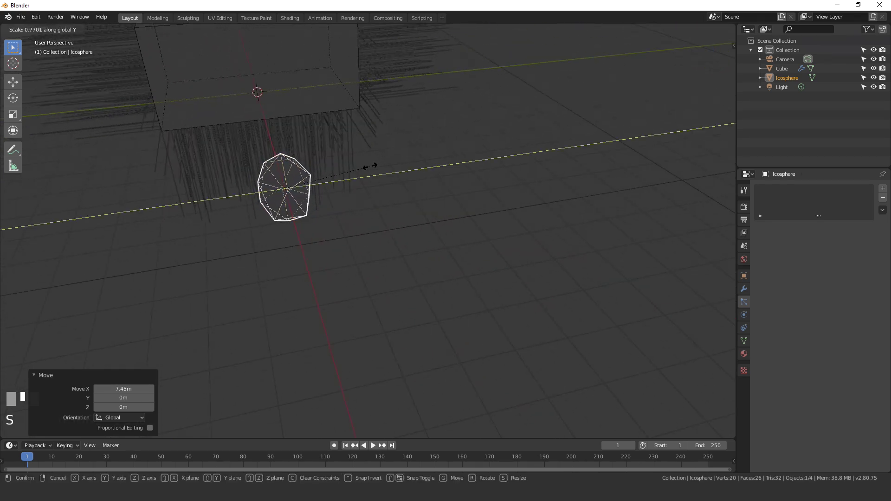
{"action": "left_click", "coordinate": [364, 167]}
{"action": "mouse_move", "coordinate": [266, 177]}
{"action": "middle_mouse_down"}
{"action": "mouse_move", "coordinate": [347, 196]}
{"action": "mouse_move", "coordinate": [387, 183]}
{"action": "mouse_move", "coordinate": [388, 195]}
{"action": "mouse_move", "coordinate": [377, 189]}
{"action": "mouse_move", "coordinate": [403, 150]}
{"action": "middle_mouse_up"}
{"action": "scroll", "coordinate": [387, 196], "scroll_direction": "up", "scroll_amount": 2}
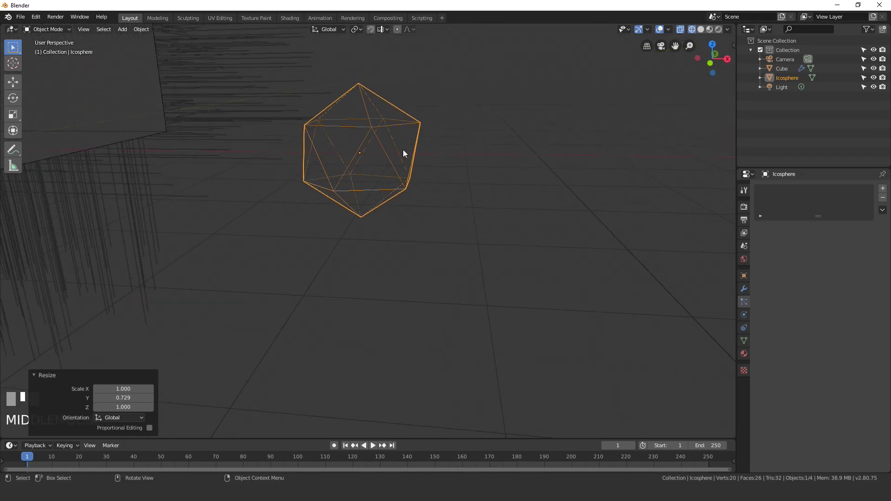
Try moving the icosphere's top and bottom vertices in Edit Mode, then cancel back to Object Mode.
{"action": "key", "text": "Tab"}
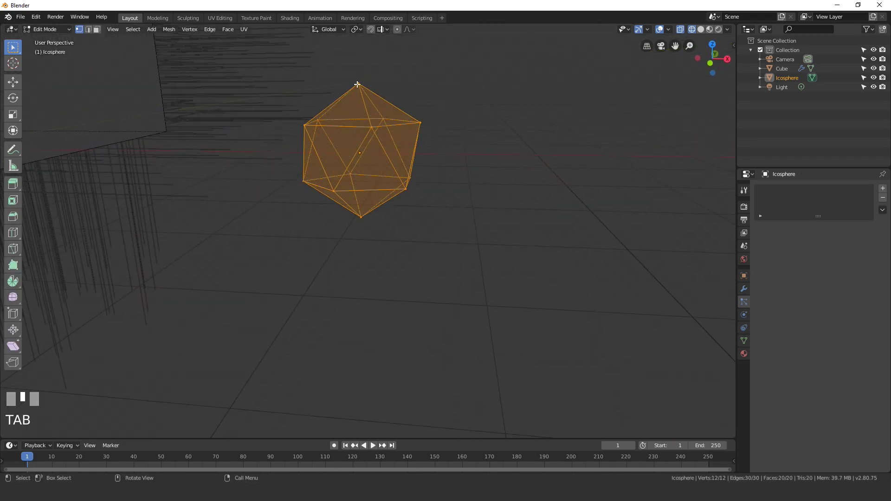
{"action": "left_click", "coordinate": [362, 85]}
{"action": "key", "text": "g"}
{"action": "key", "text": "Escape"}
{"action": "key", "text": "Tab"}
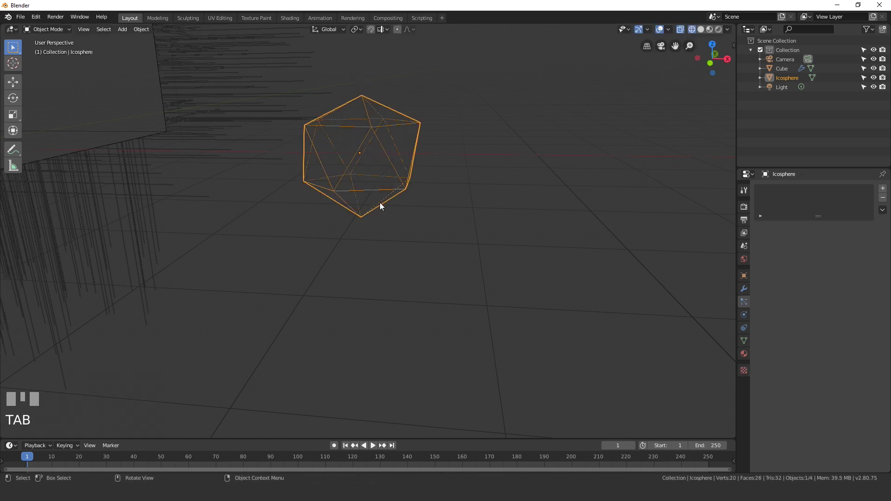
{"action": "key", "text": "Tab"}
{"action": "left_click", "coordinate": [361, 215]}
{"action": "key", "text": "g"}
{"action": "key", "text": "Tab"}
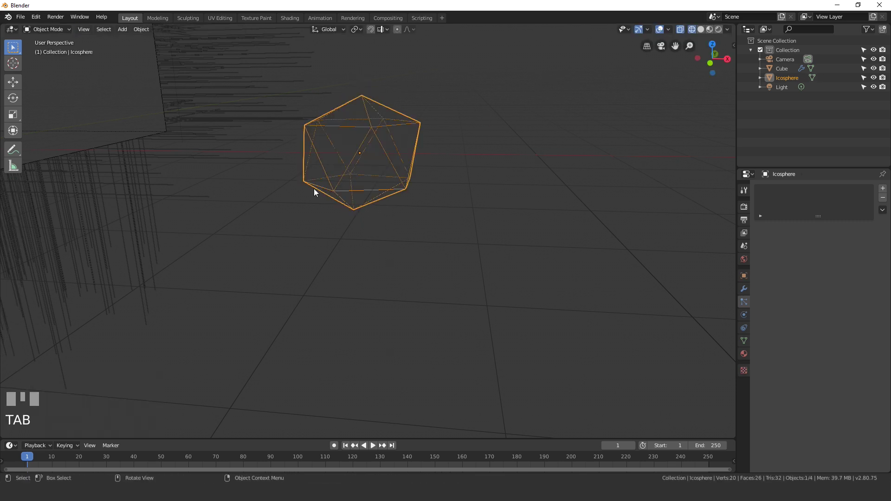
{"action": "scroll", "coordinate": [320, 147], "scroll_direction": "down", "scroll_amount": 2}
Slide the icosphere further along X beside the box and shrink it to about 0.4 scale.
{"action": "mouse_move", "coordinate": [321, 147]}
{"action": "middle_mouse_down"}
{"action": "mouse_move", "coordinate": [455, 111]}
{"action": "mouse_move", "coordinate": [379, 140]}
{"action": "mouse_move", "coordinate": [416, 139]}
{"action": "middle_mouse_up"}
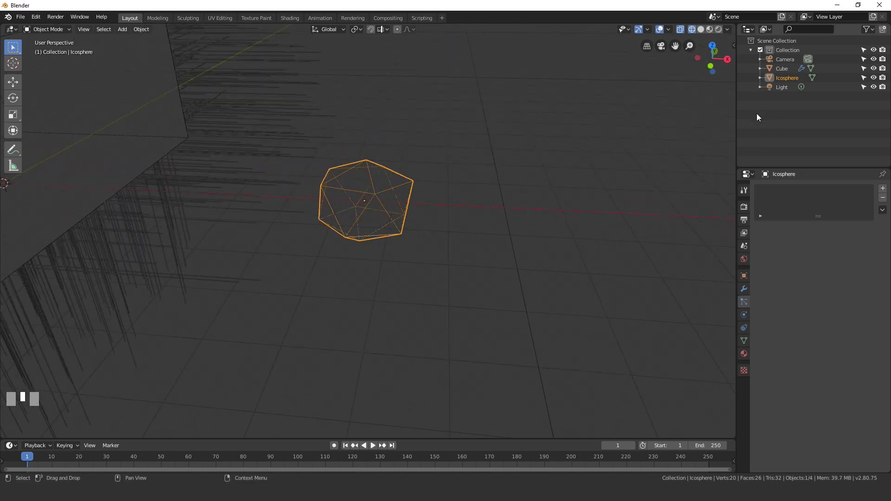
{"action": "scroll", "coordinate": [305, 195], "scroll_direction": "down", "scroll_amount": 3}
{"action": "mouse_move", "coordinate": [305, 195]}
{"action": "middle_mouse_down", "text": "shift"}
{"action": "mouse_move", "coordinate": [307, 206]}
{"action": "mouse_move", "coordinate": [563, 156]}
{"action": "middle_mouse_up", "text": "shift"}
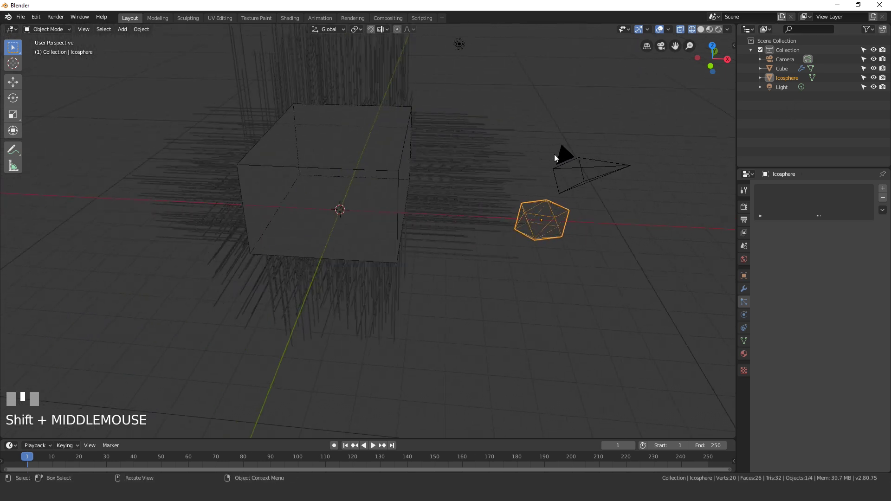
{"action": "scroll", "coordinate": [451, 204], "scroll_direction": "up", "scroll_amount": 2}
{"action": "key", "text": "g"}
{"action": "key", "text": "x"}
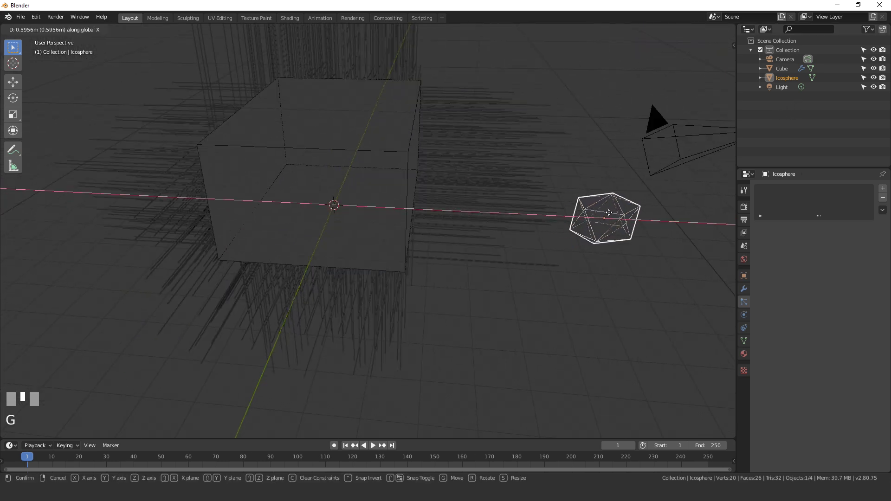
{"action": "left_click", "coordinate": [526, 148]}
{"action": "key", "text": "s"}
{"action": "left_click", "coordinate": [588, 183]}
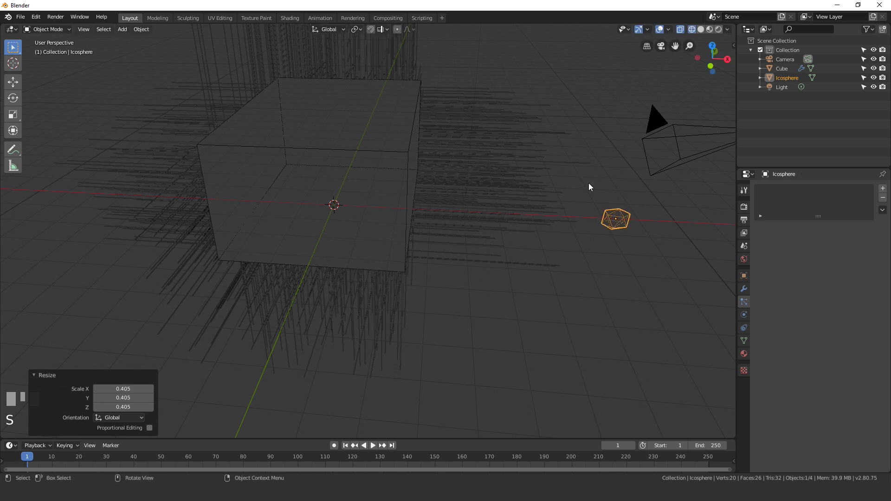
Render the cube's particles as Object instances using the Icosphere.
{"action": "left_click", "coordinate": [410, 145]}
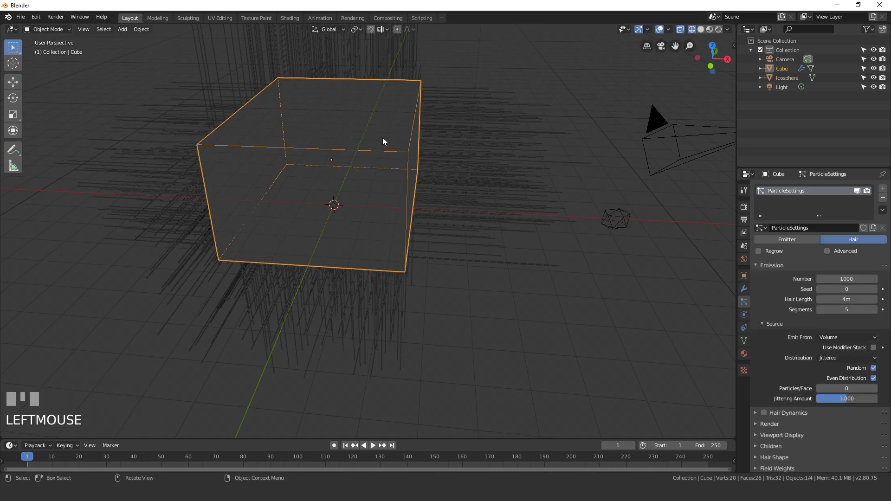
{"action": "scroll", "coordinate": [817, 393], "scroll_direction": "down", "scroll_amount": 3}
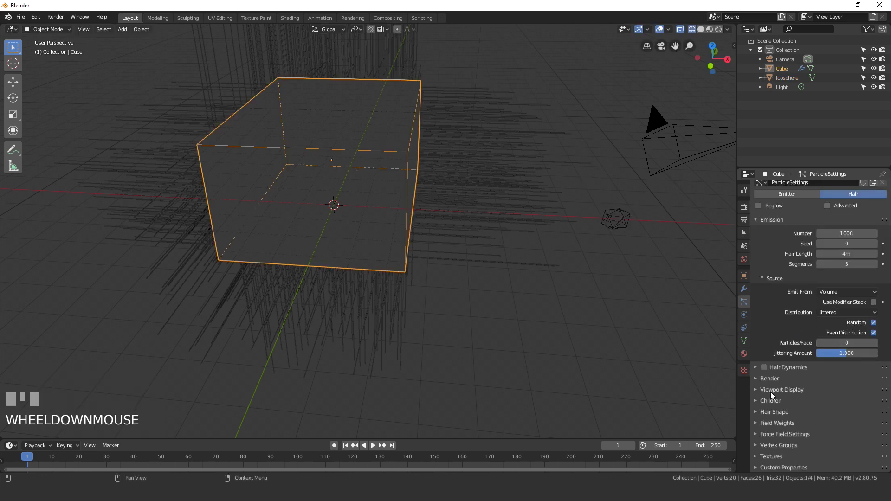
{"action": "left_click", "coordinate": [761, 379]}
{"action": "scroll", "coordinate": [766, 380], "scroll_direction": "down", "scroll_amount": 3}
{"action": "scroll", "coordinate": [775, 378], "scroll_direction": "down", "scroll_amount": 4}
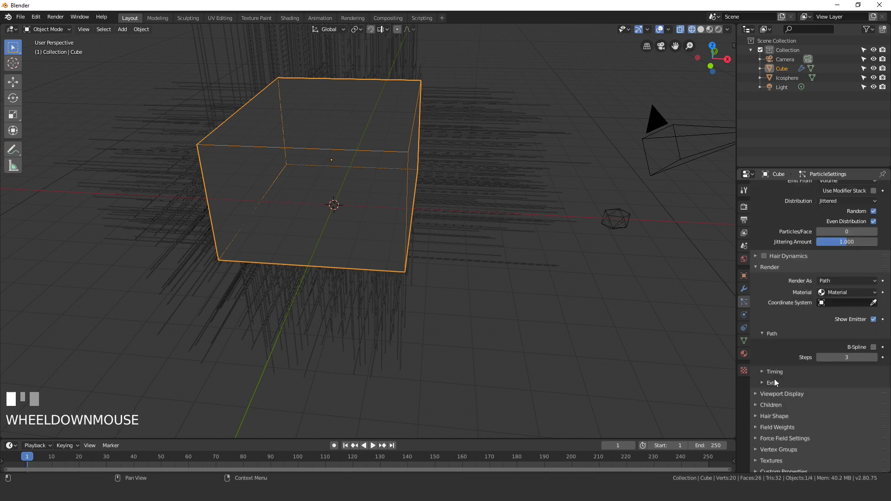
{"action": "left_click", "coordinate": [837, 282]}
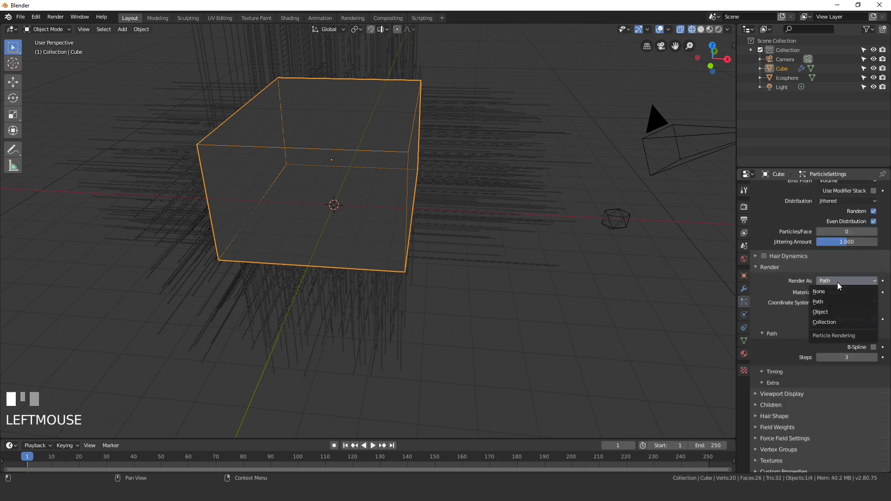
{"action": "left_click", "coordinate": [826, 312]}
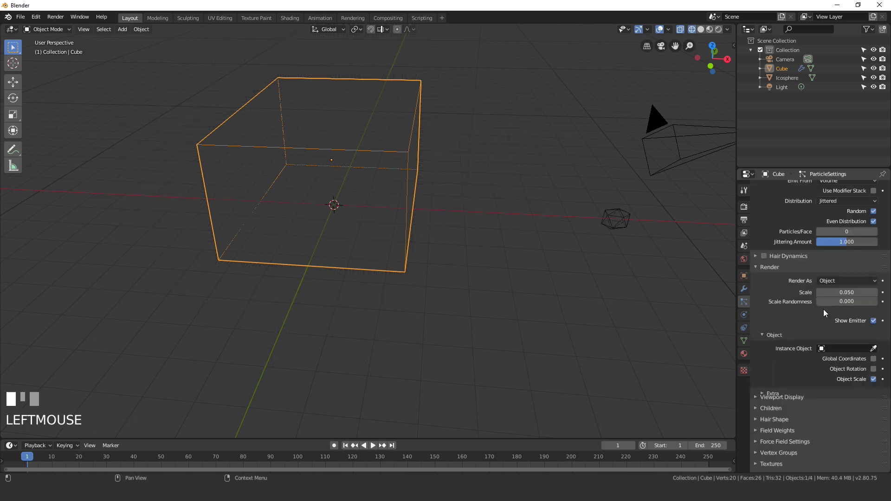
{"action": "left_click", "coordinate": [852, 348]}
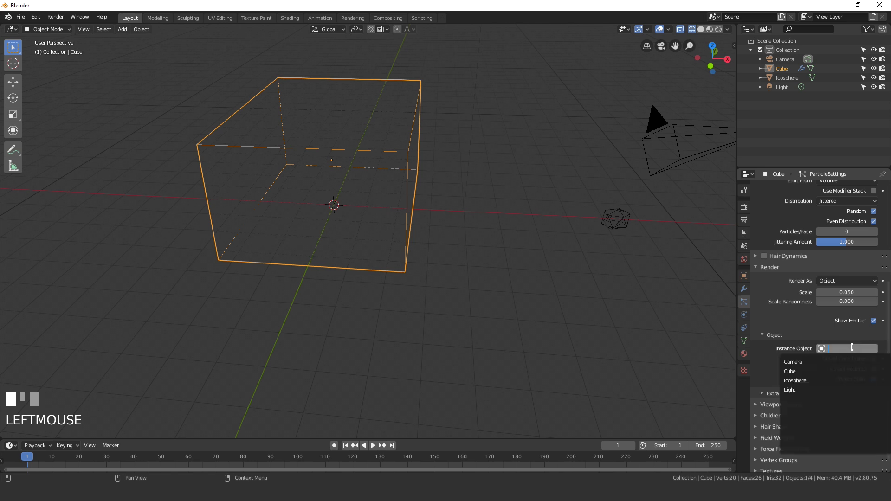
{"action": "left_click", "coordinate": [801, 384]}
Shrink the particle instance scale to 0.010.
{"action": "mouse_move", "coordinate": [407, 249]}
{"action": "middle_mouse_down"}
{"action": "mouse_move", "coordinate": [378, 226]}
{"action": "mouse_move", "coordinate": [393, 111]}
{"action": "middle_mouse_up"}
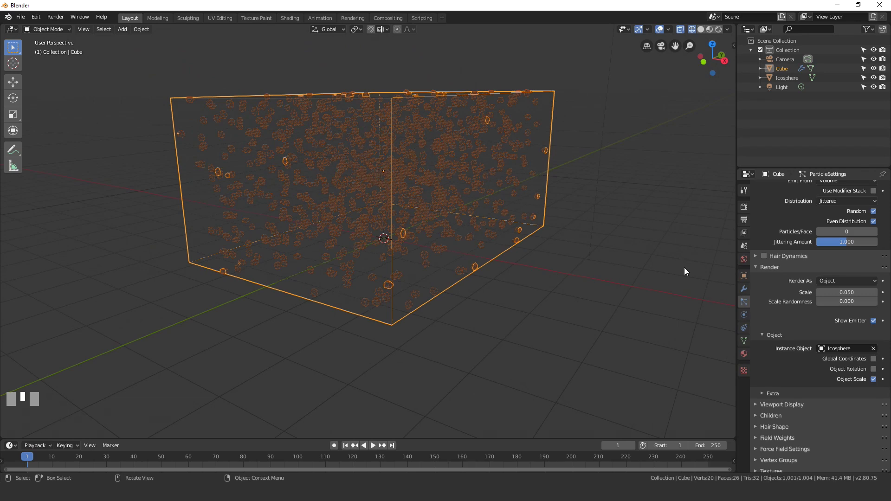
{"action": "scroll", "coordinate": [598, 233], "scroll_direction": "up", "scroll_amount": 2}
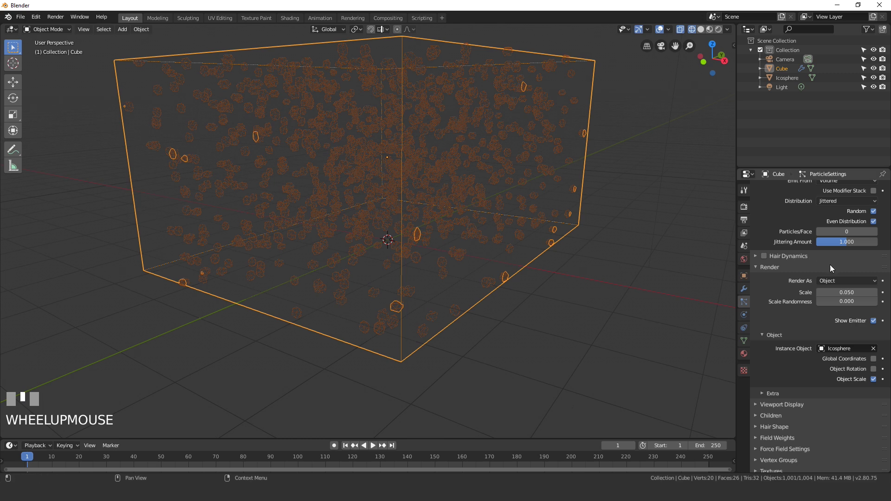
{"action": "left_click", "coordinate": [847, 293]}
{"action": "mouse_move", "coordinate": [846, 293]}
{"action": "left_mouse_down"}
{"action": "mouse_move", "coordinate": [836, 293]}
{"action": "mouse_move", "coordinate": [877, 301]}
{"action": "left_mouse_up"}
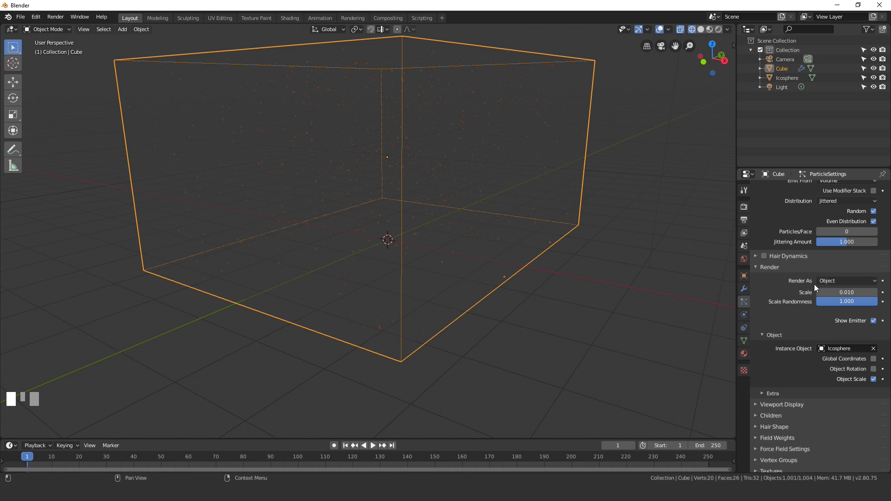
{"action": "scroll", "coordinate": [814, 287], "scroll_direction": "up", "scroll_amount": 2}
{"action": "scroll", "coordinate": [814, 287], "scroll_direction": "up", "scroll_amount": 2}
{"action": "scroll", "coordinate": [818, 287], "scroll_direction": "up", "scroll_amount": 1}
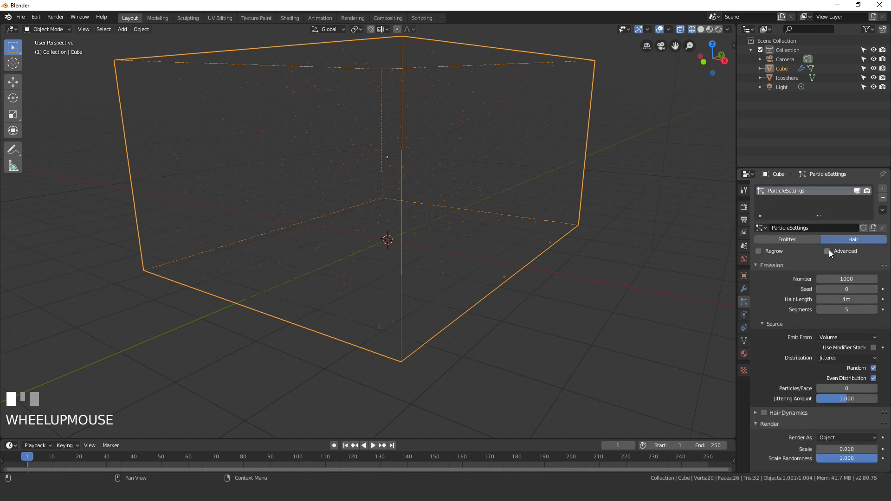
Turn on Advanced particle options and enable particle Rotation.
{"action": "left_click", "coordinate": [829, 252]}
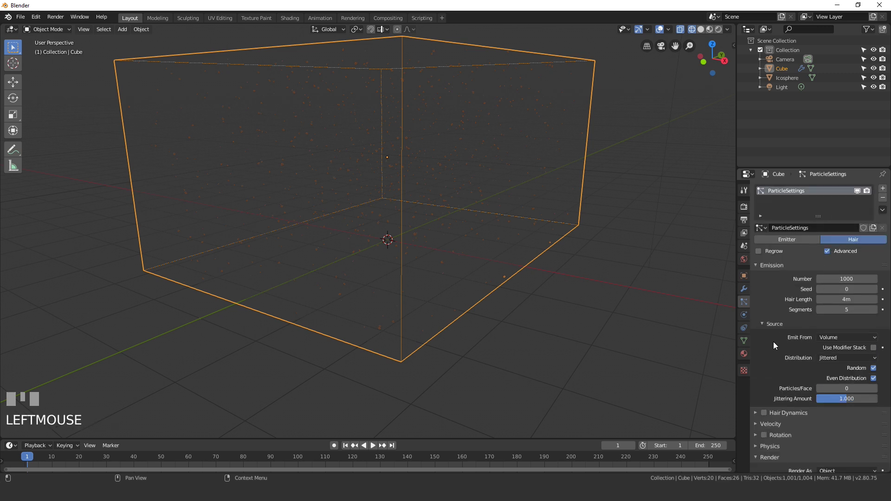
{"action": "scroll", "coordinate": [775, 349], "scroll_direction": "down", "scroll_amount": 2}
{"action": "left_click", "coordinate": [777, 360]}
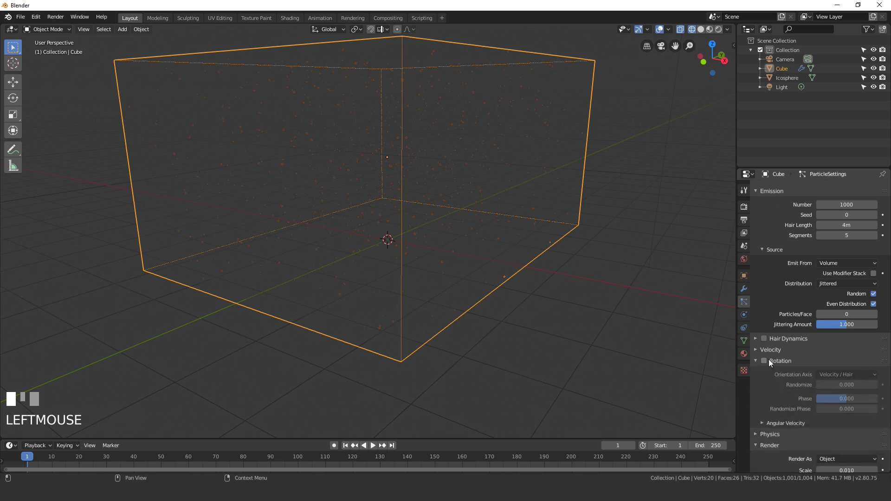
{"action": "left_click", "coordinate": [767, 360]}
{"action": "middle_click_drag", "start_coordinate": [421, 205], "coordinate": [458, 205]}
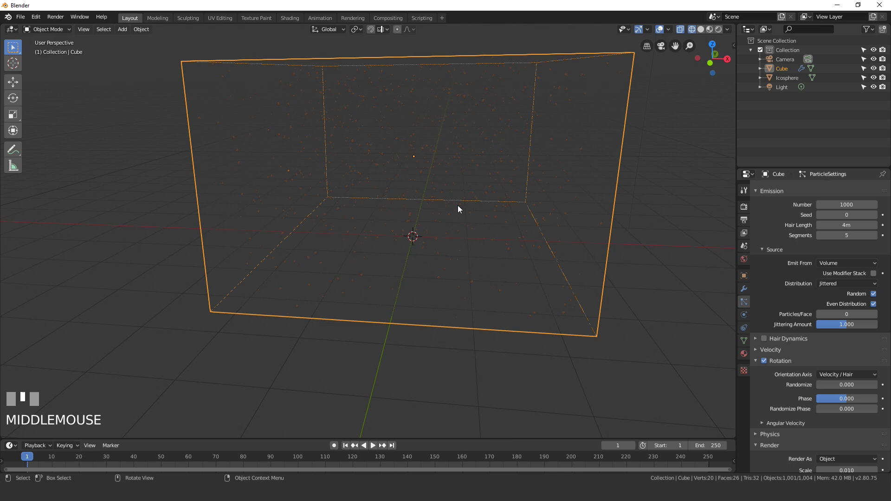
Align the camera to the front view of the box and reposition it.
{"action": "key", "text": "KP_1"}
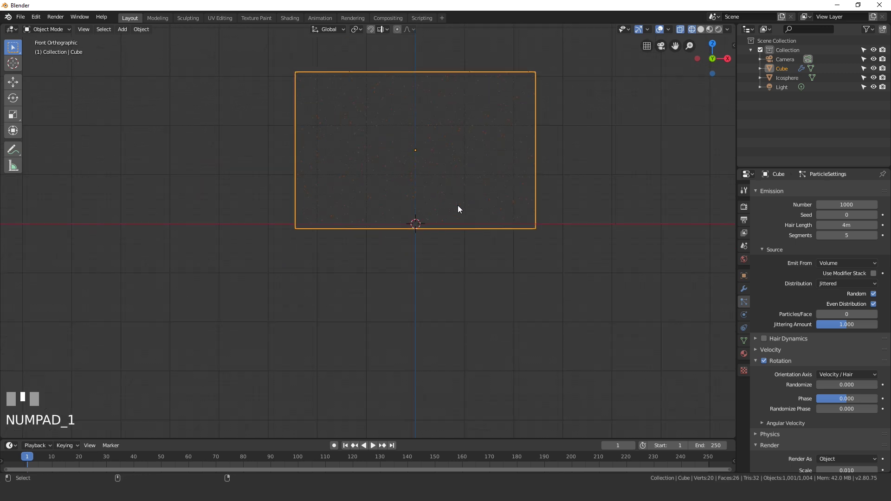
{"action": "key", "text": "ctrl+alt+KP_0"}
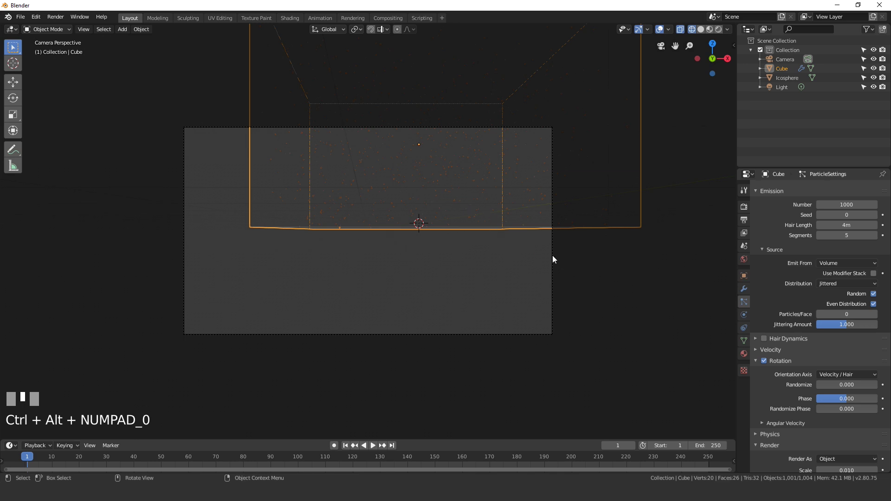
{"action": "left_click", "coordinate": [552, 256]}
{"action": "key", "text": "g"}
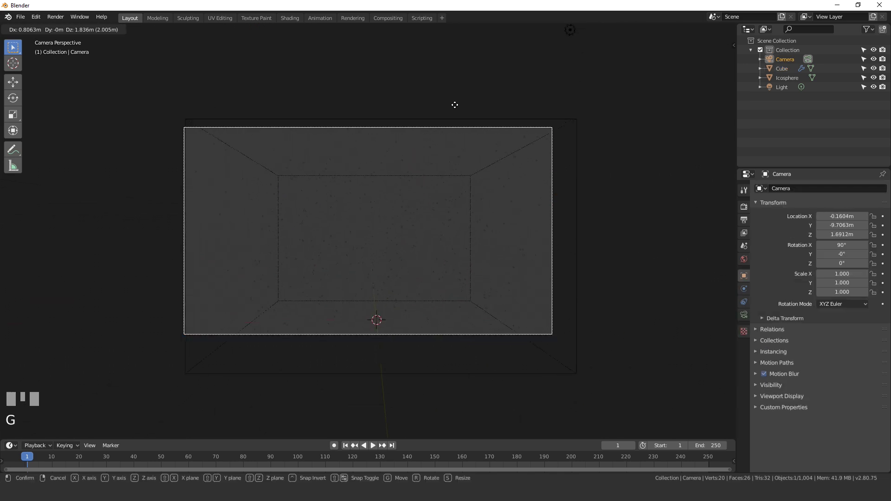
{"action": "left_click", "coordinate": [431, 178]}
Push the camera much closer along its depth axis so the particle field fills the frame.
{"action": "key", "text": "g"}
{"action": "left_click", "coordinate": [371, 186]}
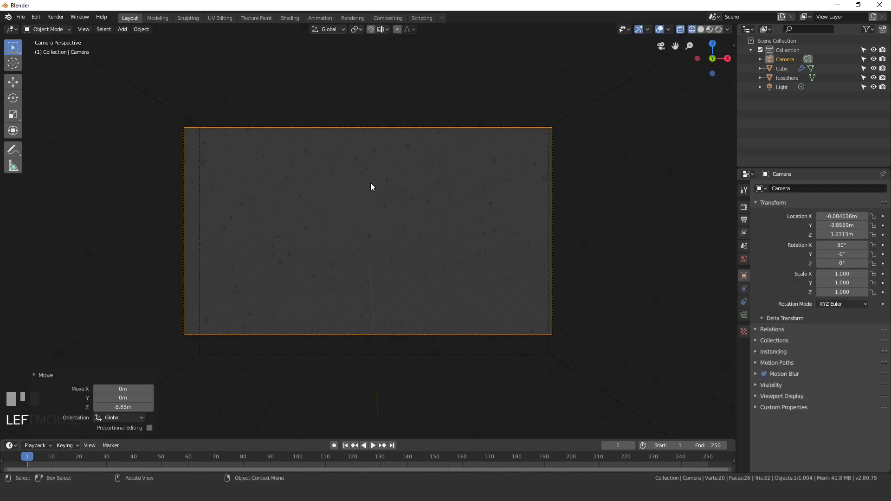
{"action": "key", "text": "g"}
{"action": "key", "text": "z"}
{"action": "key", "text": "z"}
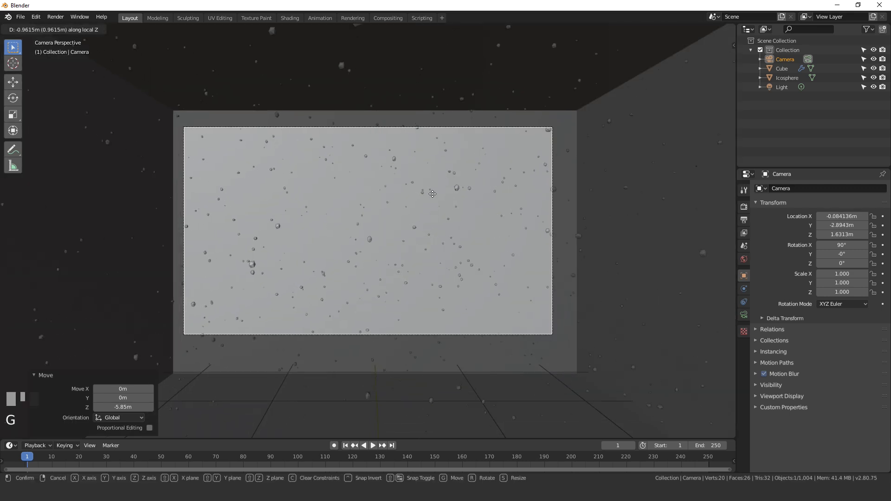
{"action": "left_click", "coordinate": [432, 197]}
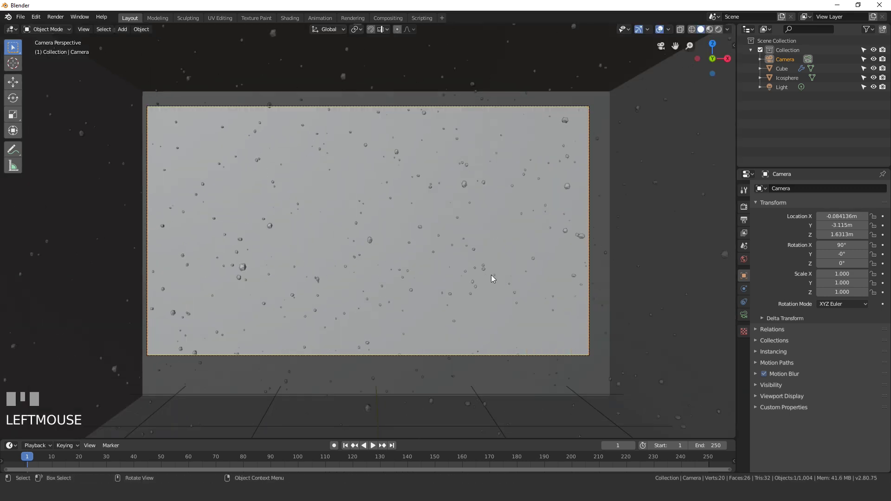
Widen the camera lens to a 33.6mm focal length.
{"action": "left_click", "coordinate": [743, 316]}
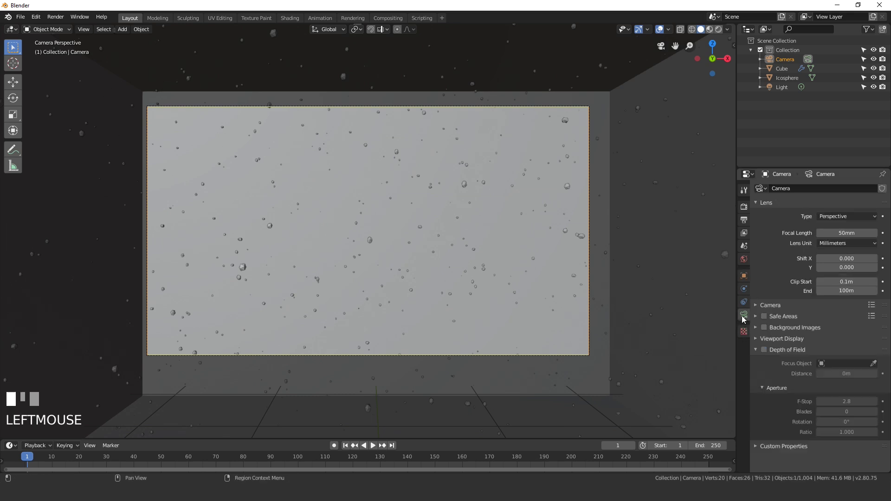
{"action": "left_click_drag", "start_coordinate": [848, 233], "coordinate": [837, 233]}
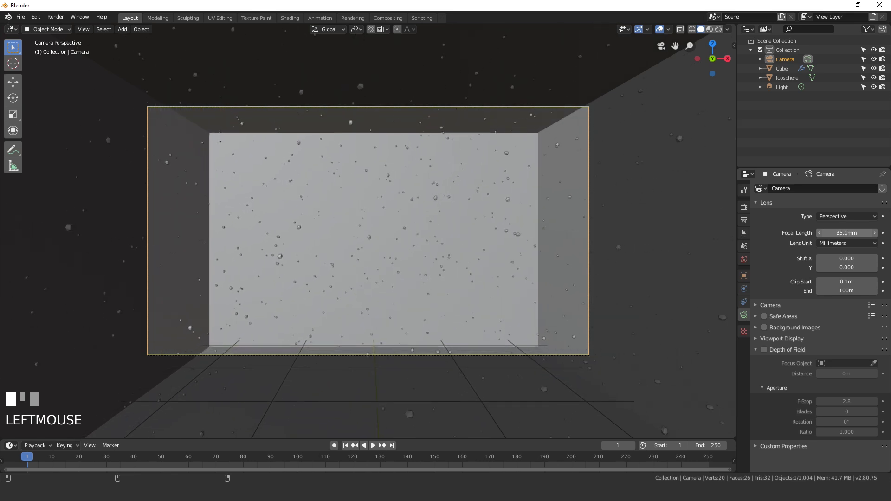
{"action": "left_click_drag", "start_coordinate": [836, 232], "coordinate": [825, 233]}
{"action": "scroll", "coordinate": [395, 244], "scroll_direction": "up", "scroll_amount": 2}
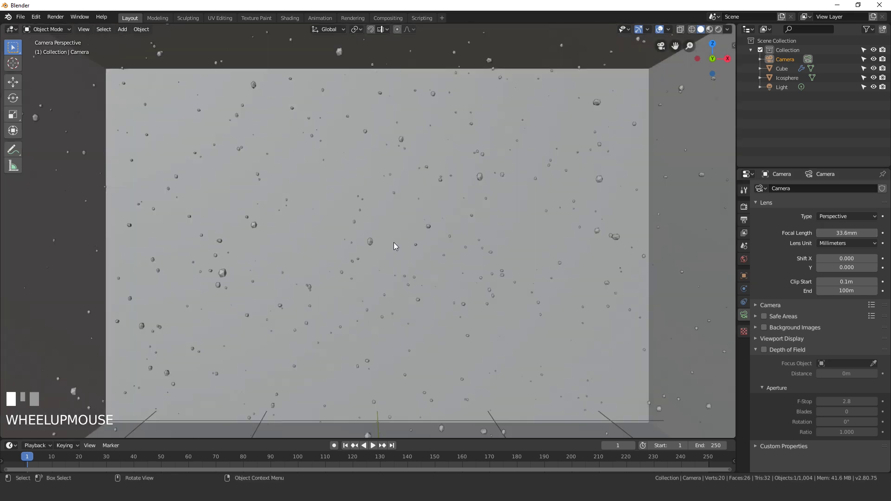
{"action": "scroll", "coordinate": [209, 239], "scroll_direction": "down", "scroll_amount": 3}
{"action": "scroll", "coordinate": [408, 190], "scroll_direction": "up", "scroll_amount": 2}
Lower the camera slightly along Z to frame the back wall and floor.
{"action": "key", "text": "g"}
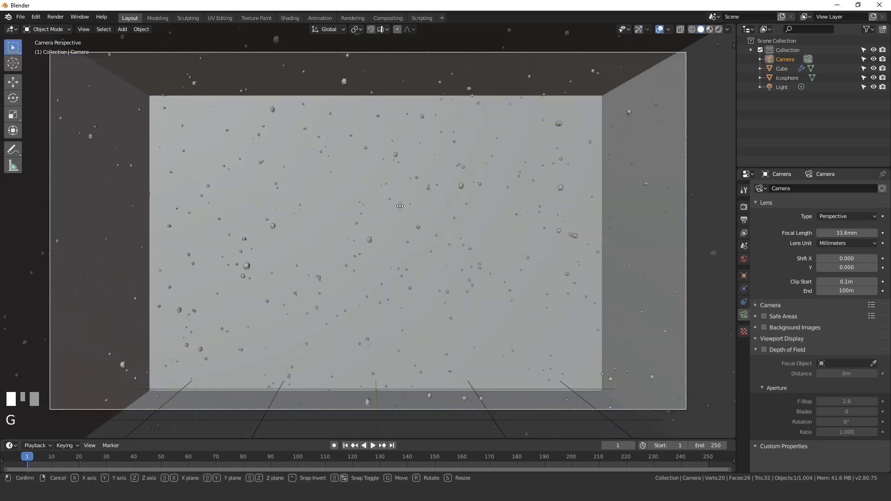
{"action": "key", "text": "z"}
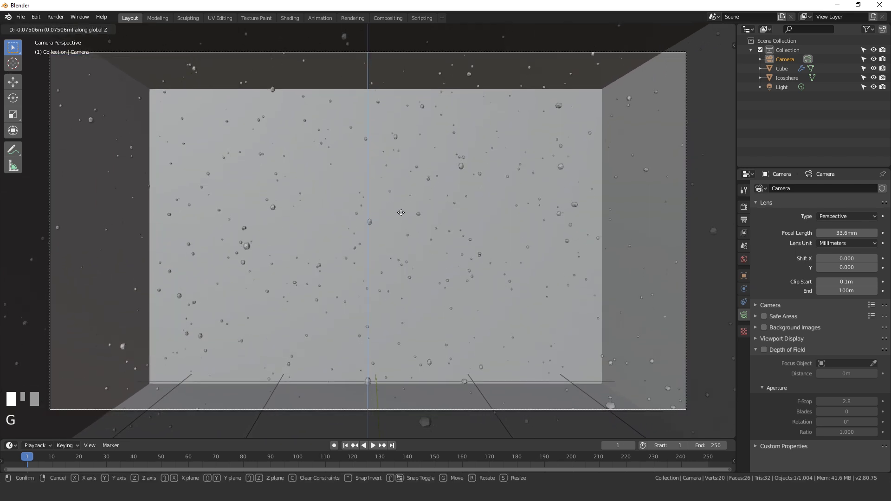
{"action": "left_click", "coordinate": [401, 215]}
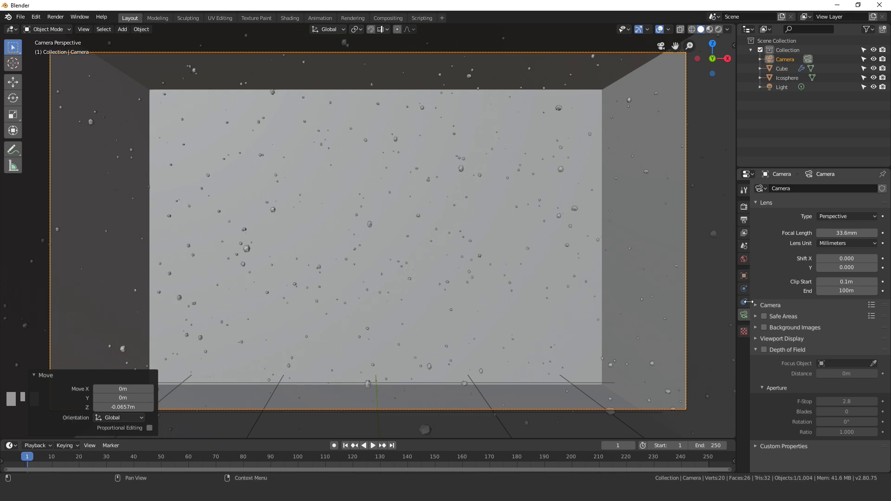
Orient the cube's particle rotation along surface normals.
{"action": "left_click", "coordinate": [520, 195]}
{"action": "left_click", "coordinate": [745, 301]}
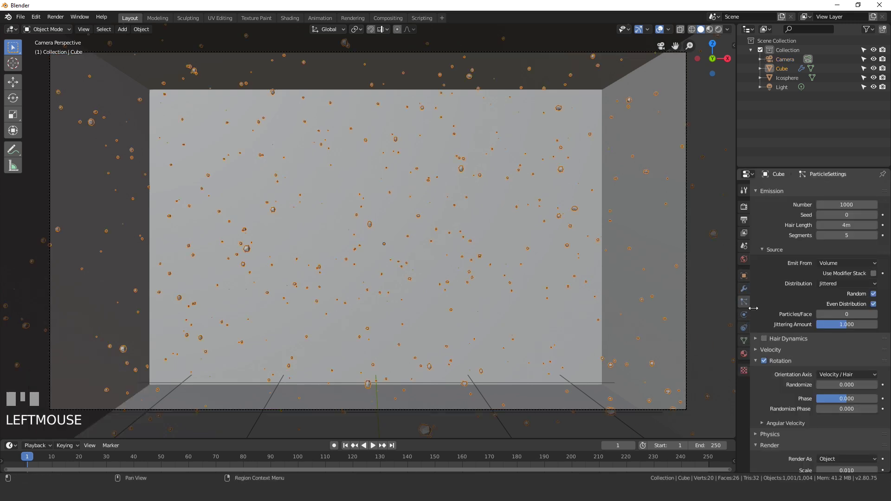
{"action": "scroll", "coordinate": [823, 355], "scroll_direction": "down", "scroll_amount": 2}
{"action": "middle_click_drag", "start_coordinate": [423, 228], "coordinate": [479, 247], "text": "shift"}
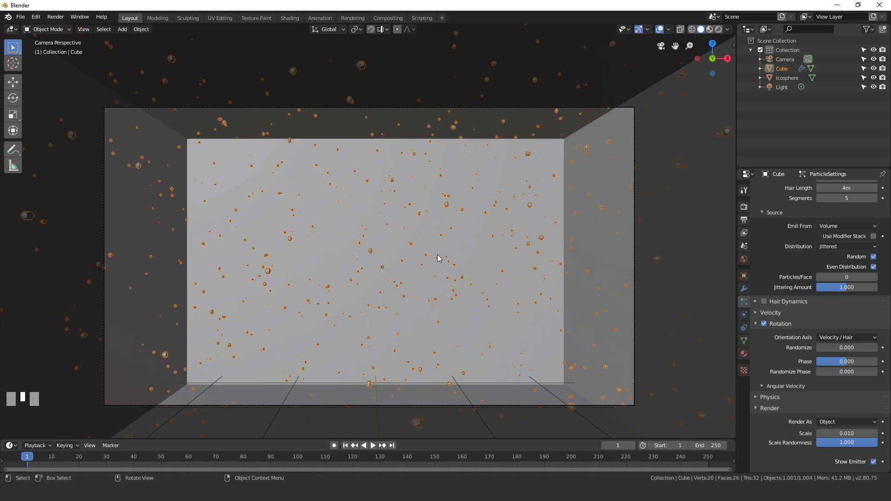
{"action": "scroll", "coordinate": [503, 245], "scroll_direction": "up", "scroll_amount": 3}
{"action": "middle_click_drag", "start_coordinate": [583, 255], "coordinate": [419, 282], "text": "shift"}
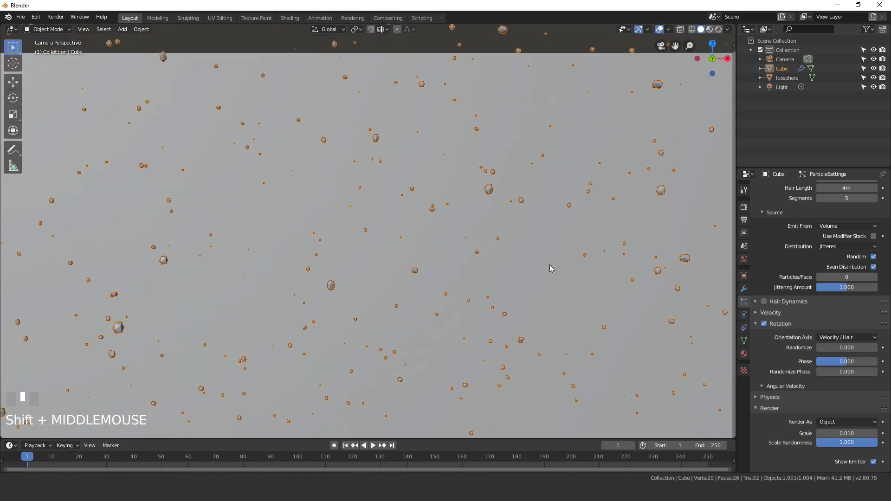
{"action": "scroll", "coordinate": [419, 282], "scroll_direction": "up", "scroll_amount": 2}
{"action": "left_click", "coordinate": [842, 339]}
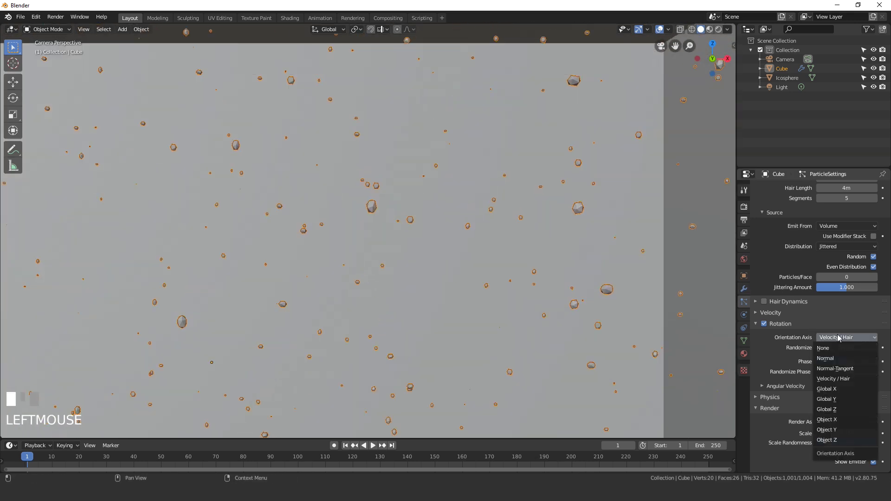
{"action": "left_click", "coordinate": [827, 339]}
{"action": "left_click", "coordinate": [830, 342]}
{"action": "left_click", "coordinate": [834, 359]}
Randomize particle rotation to about 0.87 and set Randomize Phase to 1.537.
{"action": "mouse_move", "coordinate": [836, 348]}
{"action": "left_mouse_down"}
{"action": "mouse_move", "coordinate": [871, 347]}
{"action": "mouse_move", "coordinate": [862, 362]}
{"action": "left_mouse_up"}
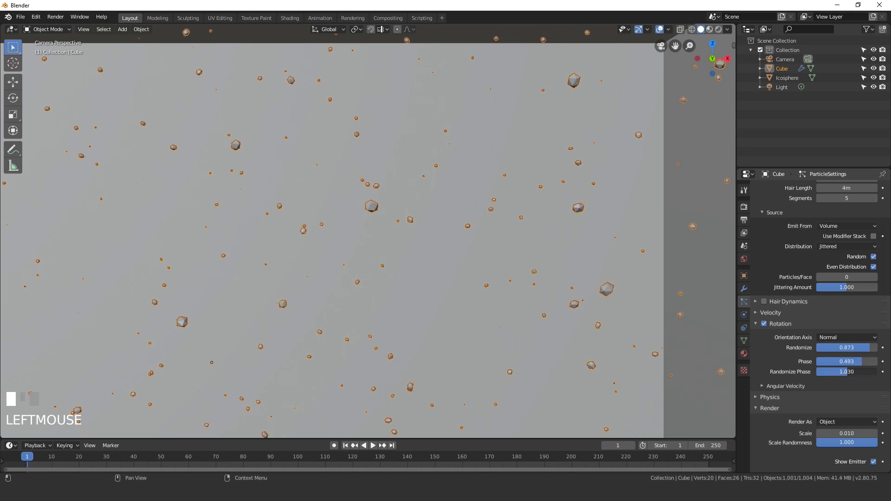
{"action": "mouse_move", "coordinate": [847, 371]}
{"action": "left_mouse_down"}
{"action": "mouse_move", "coordinate": [870, 371]}
{"action": "mouse_move", "coordinate": [830, 369]}
{"action": "left_mouse_up"}
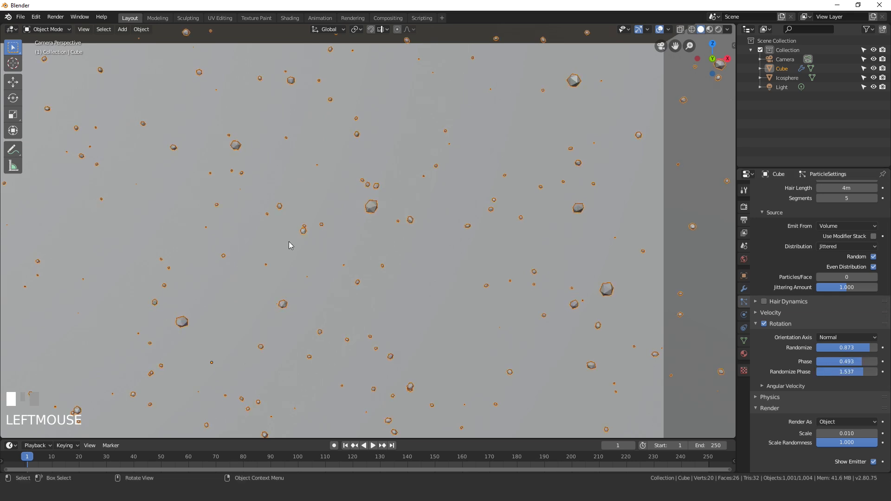
{"action": "scroll", "coordinate": [292, 245], "scroll_direction": "down", "scroll_amount": 2}
{"action": "middle_click_drag", "start_coordinate": [189, 246], "coordinate": [372, 194], "text": "shift"}
{"action": "scroll", "coordinate": [380, 196], "scroll_direction": "down", "scroll_amount": 3}
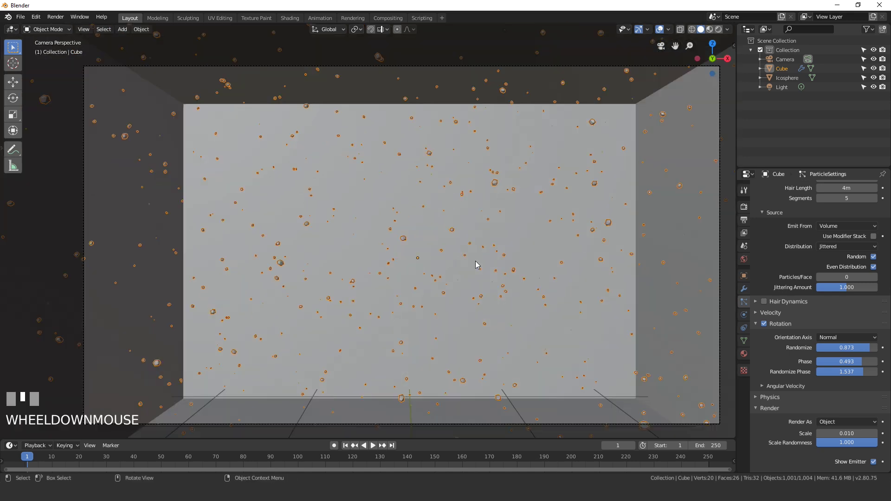
{"action": "scroll", "coordinate": [426, 266], "scroll_direction": "down", "scroll_amount": 2}
{"action": "middle_click_drag", "start_coordinate": [436, 259], "coordinate": [442, 248], "text": "shift"}
{"action": "scroll", "coordinate": [419, 273], "scroll_direction": "up", "scroll_amount": 2}
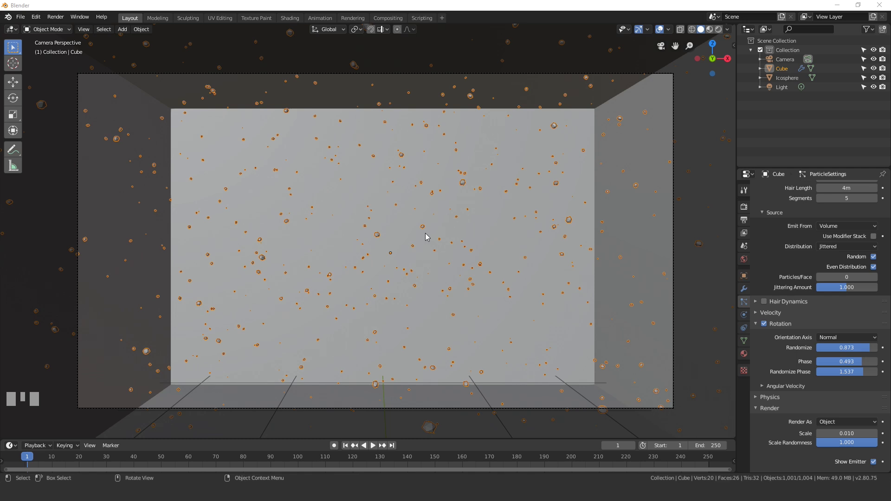
{"action": "scroll", "coordinate": [453, 216], "scroll_direction": "down", "scroll_amount": 1}
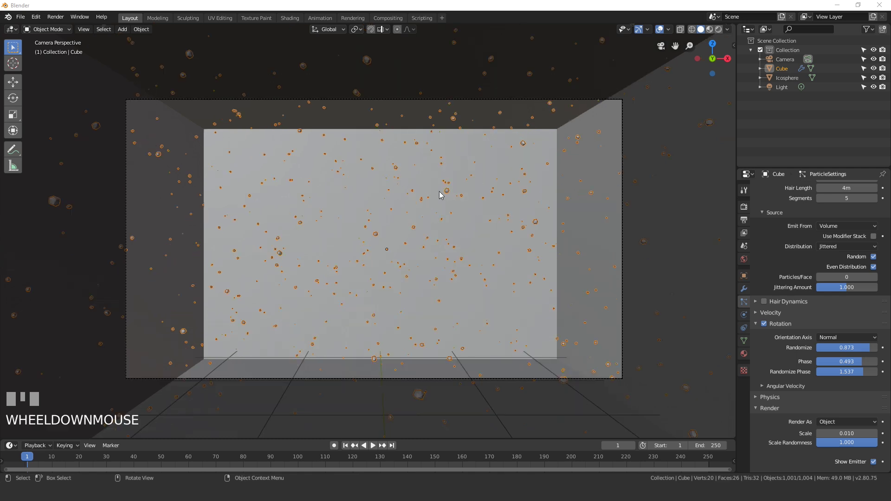
{"action": "scroll", "coordinate": [448, 199], "scroll_direction": "down", "scroll_amount": 2}
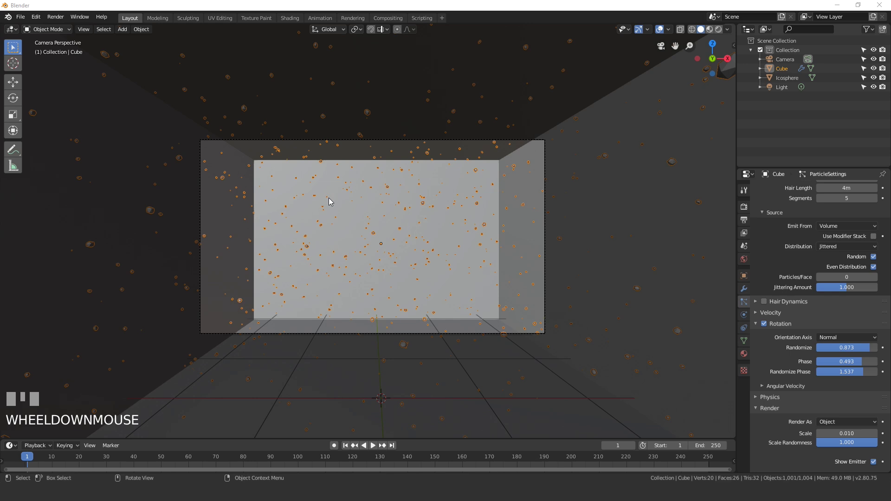
{"action": "scroll", "coordinate": [418, 236], "scroll_direction": "up", "scroll_amount": 2}
{"action": "scroll", "coordinate": [390, 239], "scroll_direction": "up", "scroll_amount": 1}
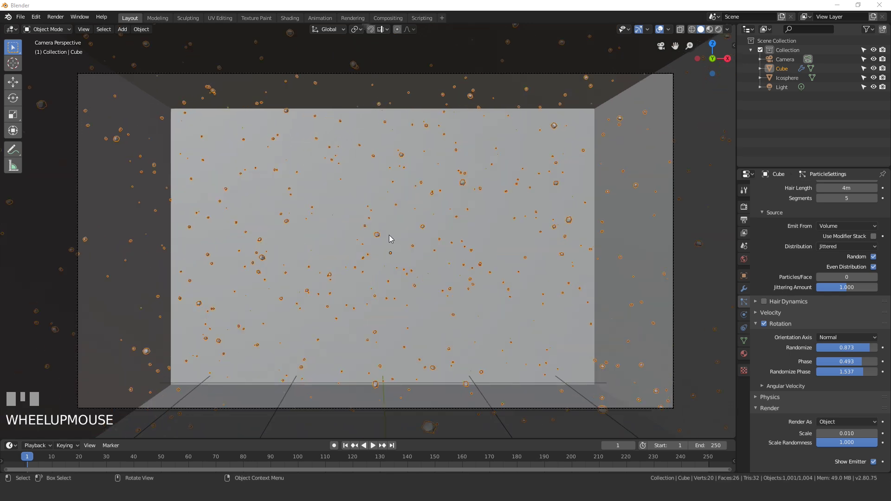
{"action": "scroll", "coordinate": [393, 258], "scroll_direction": "down", "scroll_amount": 1}
{"action": "scroll", "coordinate": [393, 258], "scroll_direction": "down", "scroll_amount": 1}
{"action": "scroll", "coordinate": [418, 237], "scroll_direction": "down", "scroll_amount": 1}
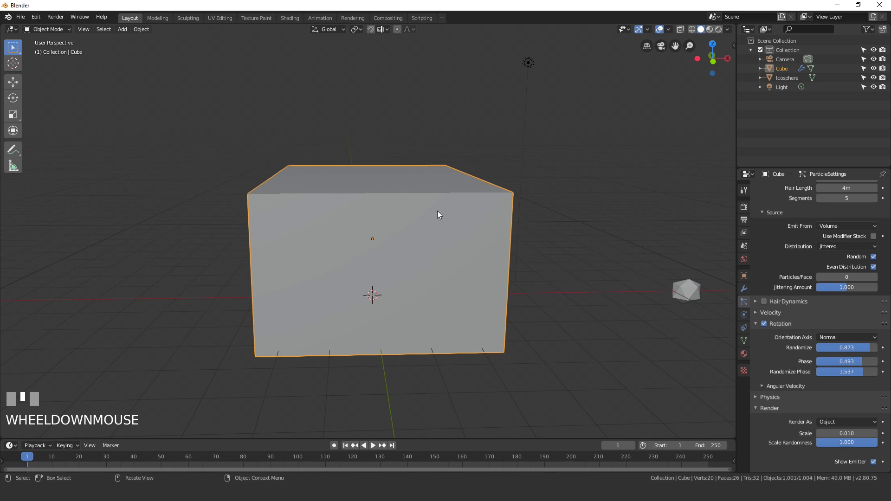
Give the cube's material a Principled Volume shader.
{"action": "left_click", "coordinate": [744, 353]}
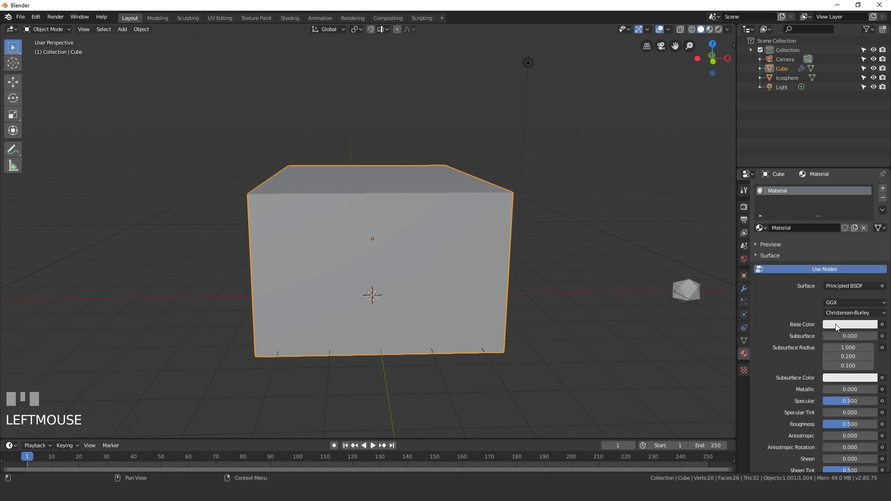
{"action": "scroll", "coordinate": [827, 314], "scroll_direction": "down", "scroll_amount": 3}
{"action": "scroll", "coordinate": [801, 324], "scroll_direction": "down", "scroll_amount": 5}
{"action": "scroll", "coordinate": [767, 334], "scroll_direction": "down", "scroll_amount": 2}
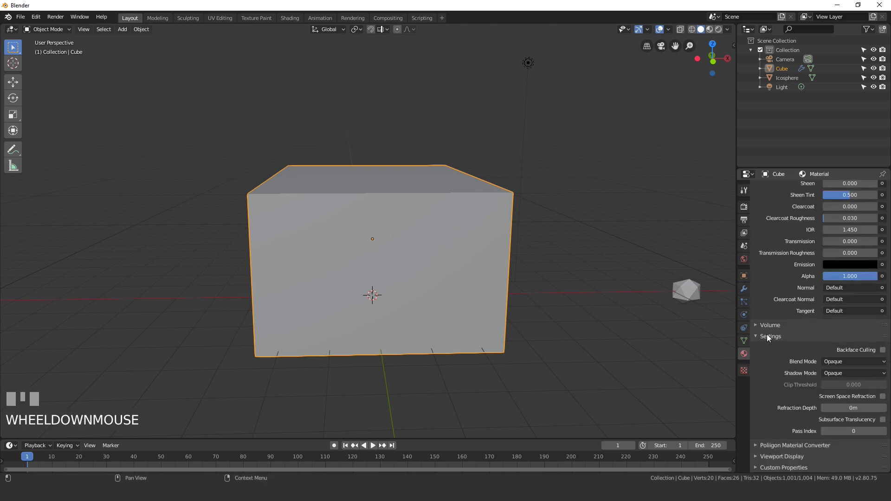
{"action": "left_click", "coordinate": [774, 325]}
{"action": "left_click", "coordinate": [841, 339]}
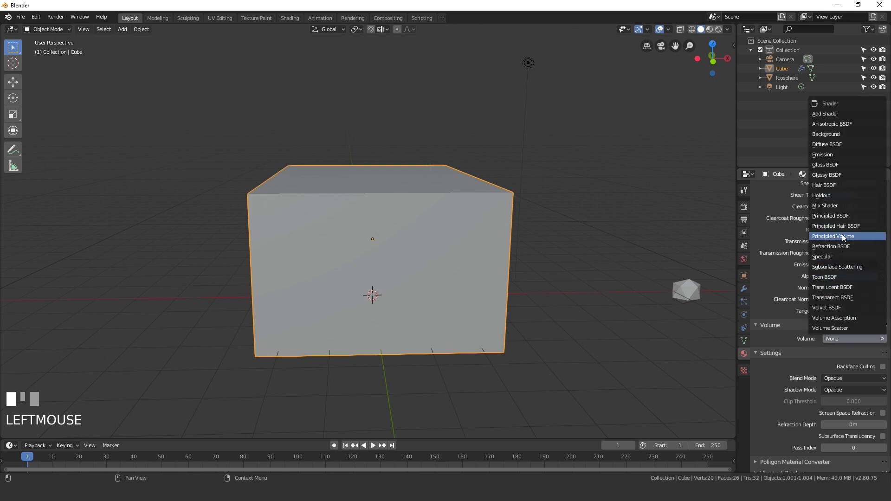
{"action": "left_click", "coordinate": [831, 237]}
{"action": "scroll", "coordinate": [804, 313], "scroll_direction": "up", "scroll_amount": 3}
{"action": "scroll", "coordinate": [805, 310], "scroll_direction": "up", "scroll_amount": 4}
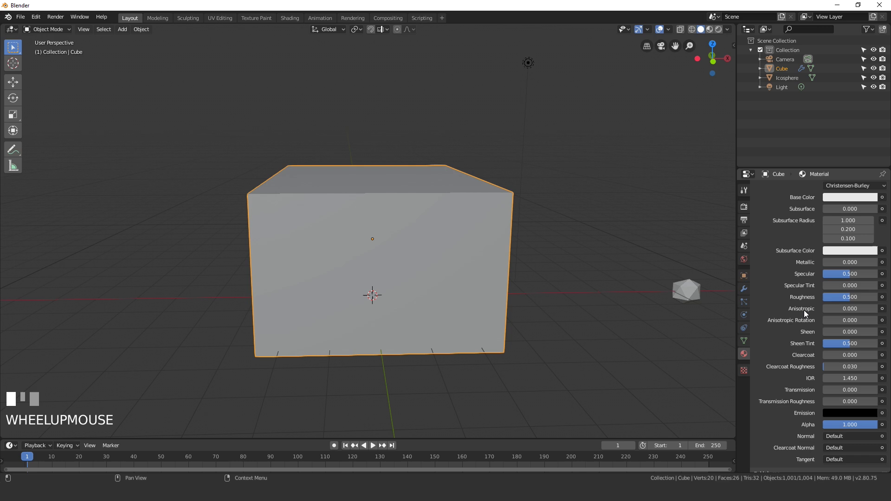
{"action": "scroll", "coordinate": [820, 253], "scroll_direction": "up", "scroll_amount": 4}
Remove the surface shader and set the volume density to 0.140.
{"action": "left_click", "coordinate": [839, 234]}
{"action": "left_click", "coordinate": [846, 251]}
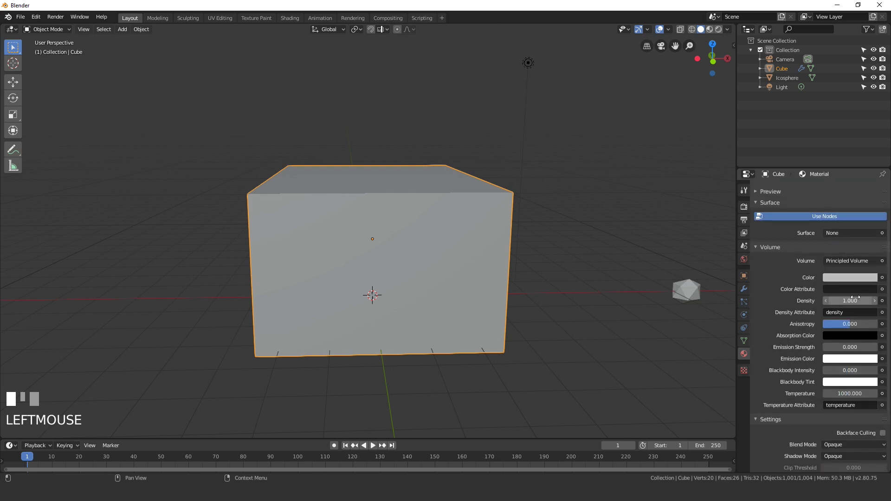
{"action": "left_click", "coordinate": [842, 300]}
{"action": "type", "text": "0.140"}
{"action": "key", "text": "Return"}
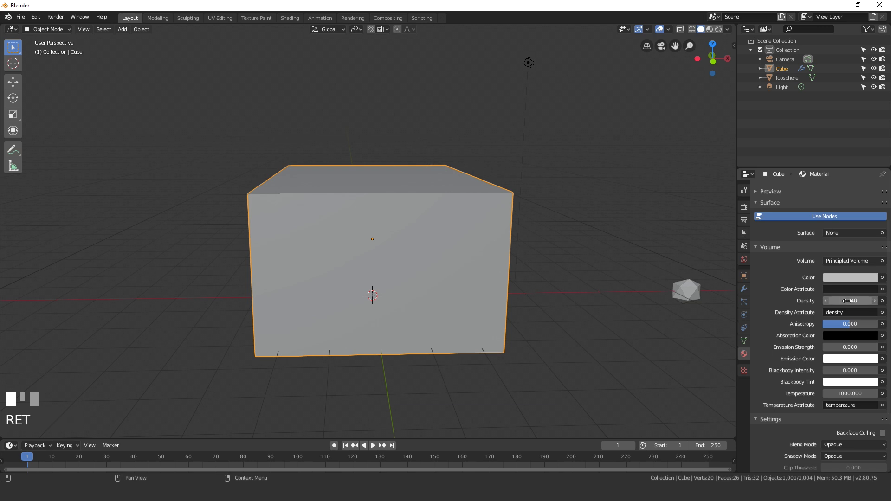
Preview the foggy volume in rendered shading and check the render and material settings.
{"action": "key", "text": "z"}
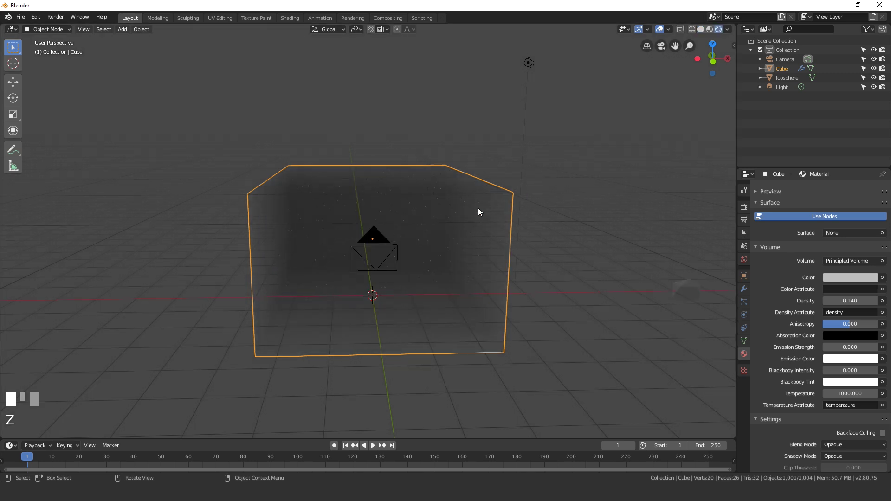
{"action": "mouse_move", "coordinate": [478, 210]}
{"action": "middle_mouse_down"}
{"action": "mouse_move", "coordinate": [449, 242]}
{"action": "mouse_move", "coordinate": [430, 223]}
{"action": "middle_mouse_up"}
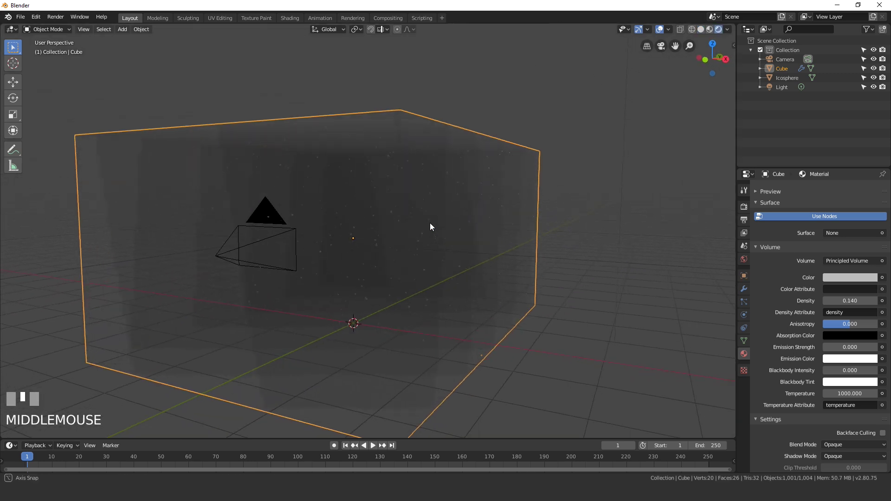
{"action": "scroll", "coordinate": [310, 206], "scroll_direction": "down", "scroll_amount": 2}
{"action": "scroll", "coordinate": [334, 206], "scroll_direction": "down", "scroll_amount": 2}
{"action": "middle_click_drag", "start_coordinate": [335, 206], "coordinate": [377, 212]}
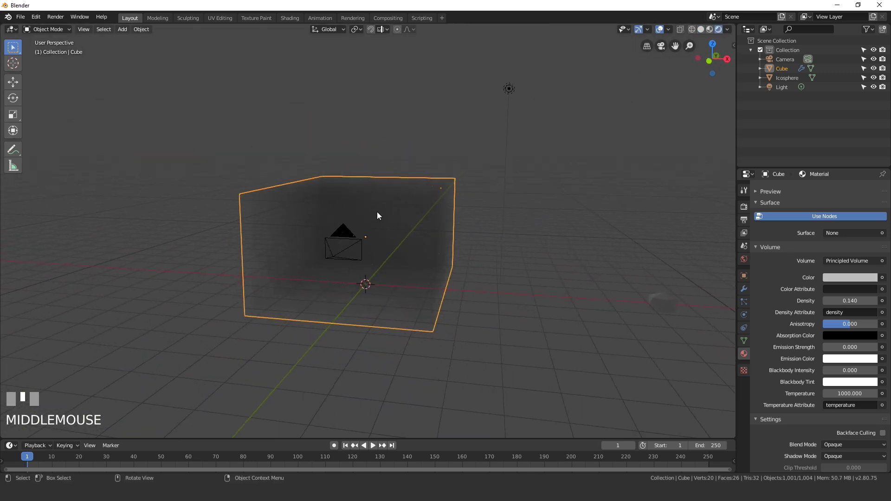
{"action": "left_click", "coordinate": [744, 206]}
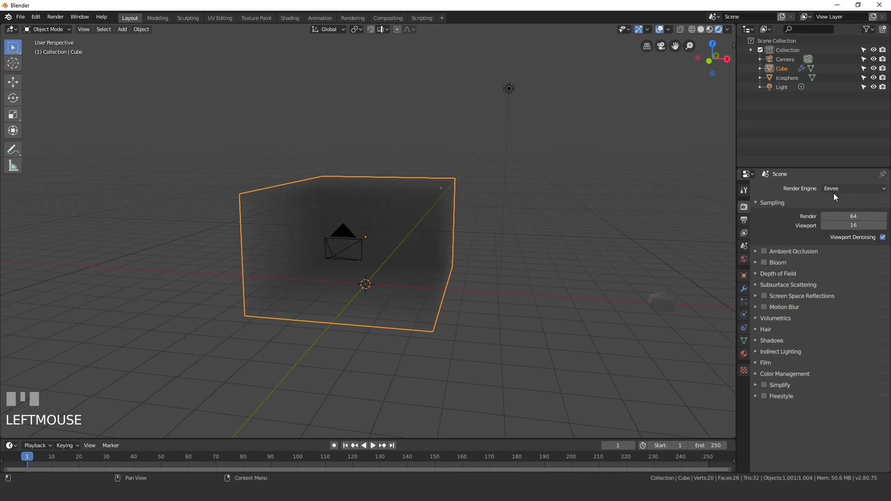
{"action": "left_click", "coordinate": [745, 354]}
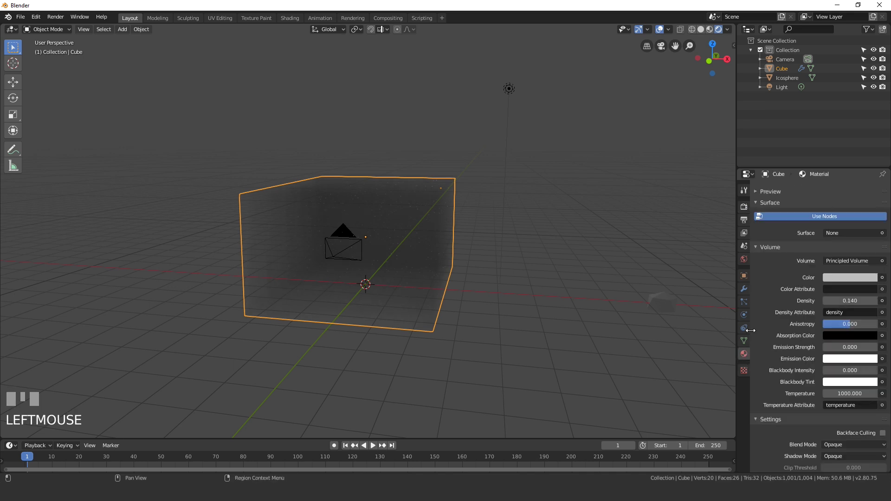
{"action": "scroll", "coordinate": [471, 281], "scroll_direction": "up", "scroll_amount": 2}
{"action": "scroll", "coordinate": [470, 282], "scroll_direction": "up", "scroll_amount": 1}
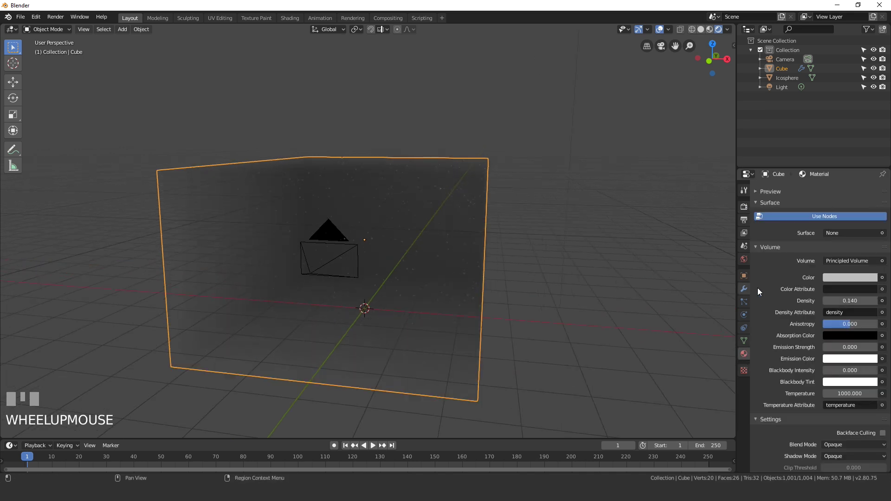
Set the world background colour to black, then return the viewport to solid shading.
{"action": "left_click", "coordinate": [743, 259]}
{"action": "left_click", "coordinate": [855, 251]}
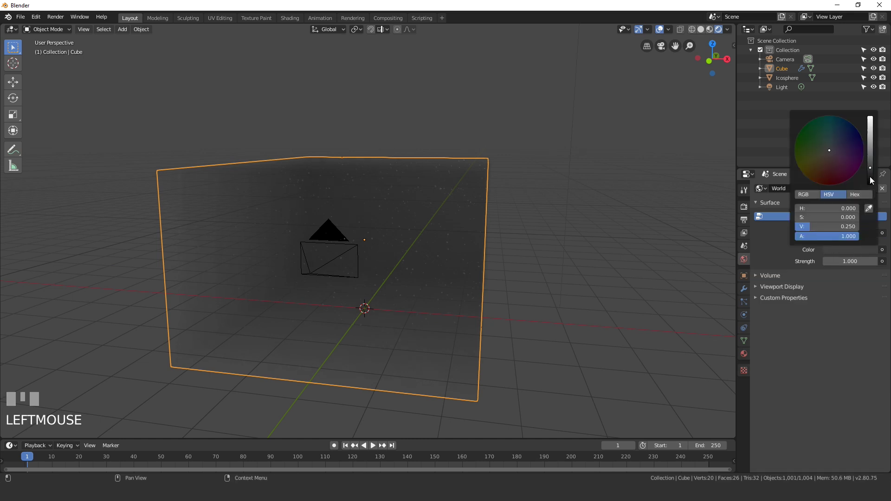
{"action": "left_click_drag", "start_coordinate": [870, 120], "coordinate": [869, 190]}
{"action": "scroll", "coordinate": [479, 170], "scroll_direction": "down", "scroll_amount": 2}
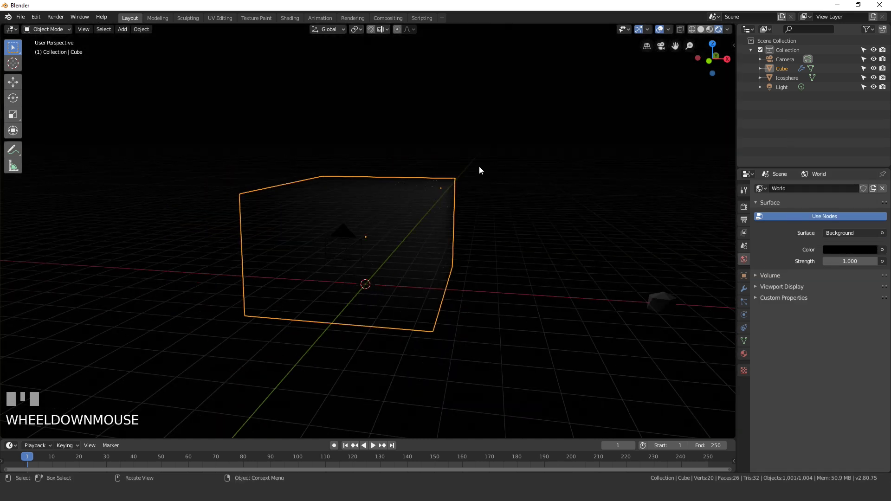
{"action": "left_click", "coordinate": [490, 112]}
{"action": "left_click", "coordinate": [489, 69]}
{"action": "key", "text": "z"}
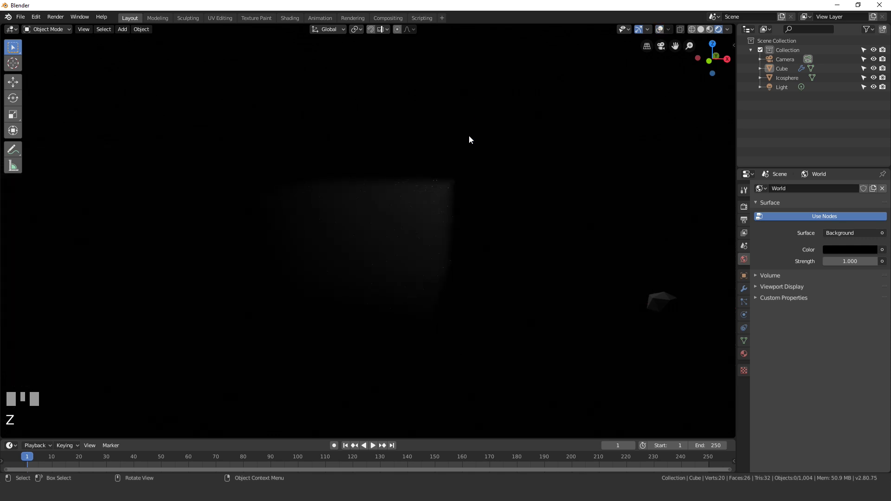
{"action": "key", "text": "z"}
Move the light up and left of the cube and set its power to 300W.
{"action": "left_click", "coordinate": [509, 89]}
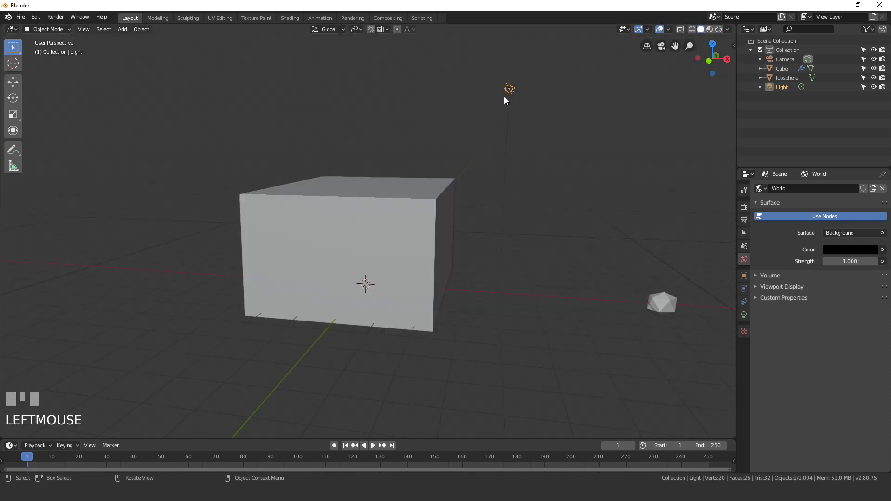
{"action": "key", "text": "KP_1"}
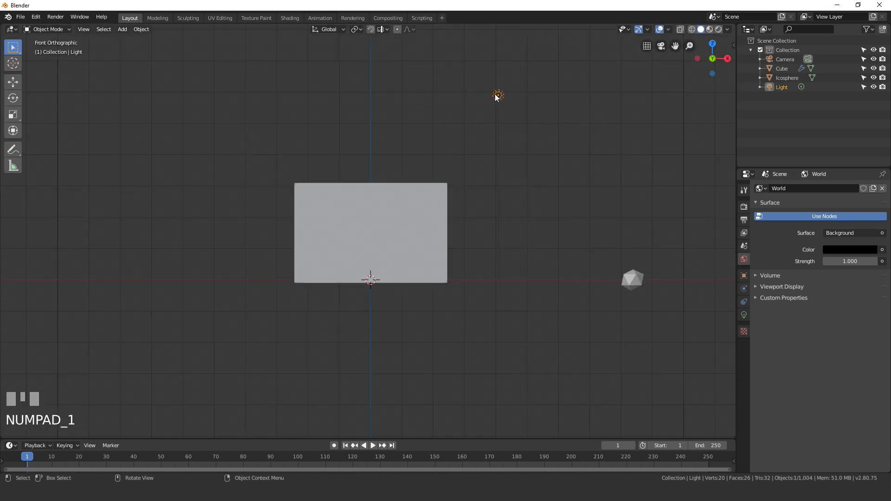
{"action": "key", "text": "g"}
{"action": "left_click", "coordinate": [244, 121]}
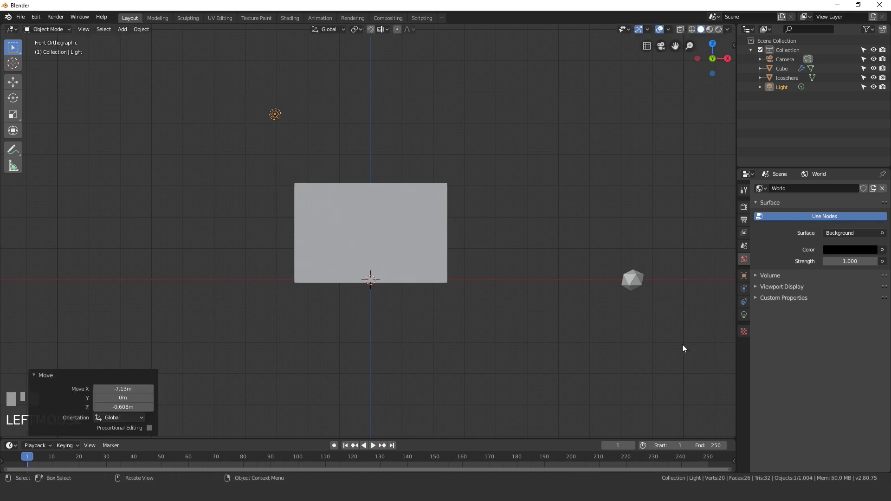
{"action": "left_click", "coordinate": [745, 315]}
{"action": "scroll", "coordinate": [458, 237], "scroll_direction": "up", "scroll_amount": 2}
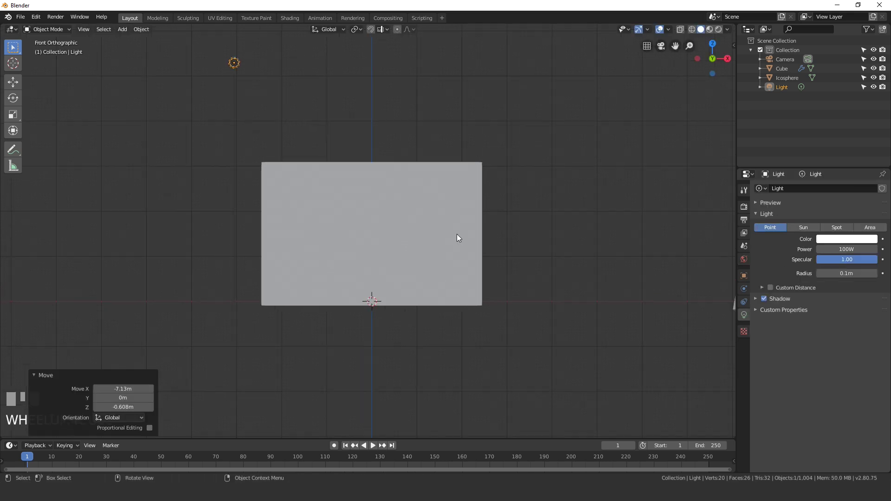
{"action": "middle_click_drag", "start_coordinate": [457, 238], "coordinate": [480, 268], "text": "shift"}
{"action": "left_click", "coordinate": [847, 249]}
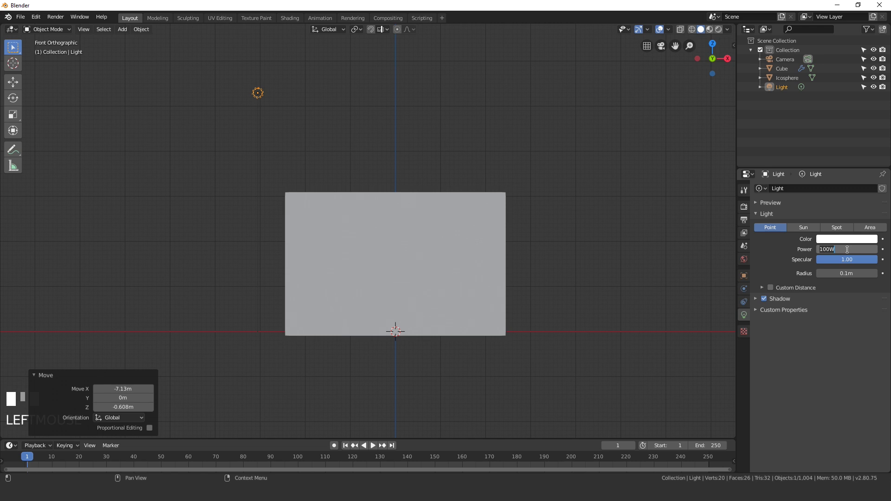
{"action": "type", "text": "300"}
{"action": "key", "text": "Return"}
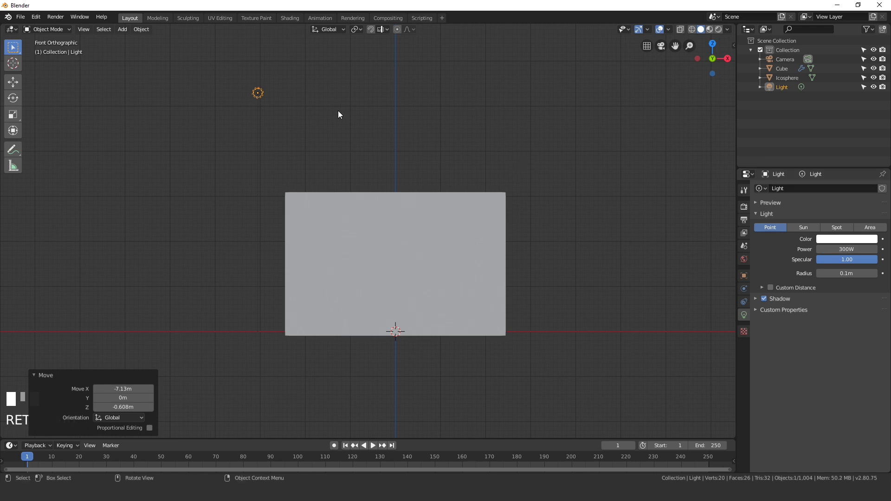
Nudge the light slightly lower and tint its colour a pale, lightly saturated blue.
{"action": "key", "text": "g"}
{"action": "left_click", "coordinate": [334, 119]}
{"action": "left_click", "coordinate": [857, 241]}
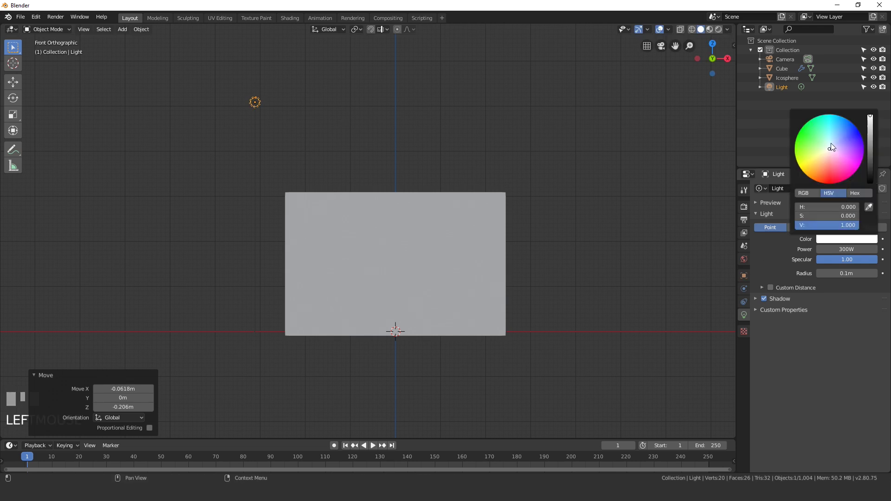
{"action": "left_click", "coordinate": [831, 145]}
{"action": "left_click_drag", "start_coordinate": [833, 143], "coordinate": [835, 142]}
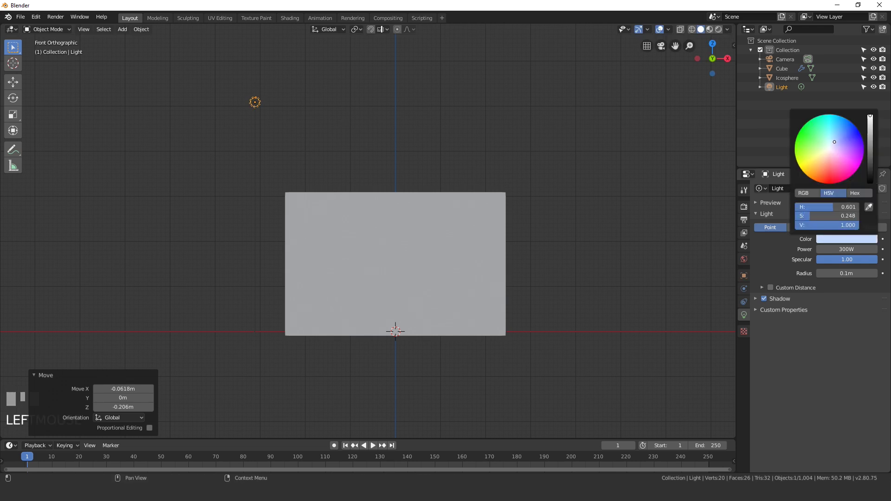
Duplicate the light, make the copy a Spot and tilt it about -60.7° toward the cube.
{"action": "key", "text": "shift+d"}
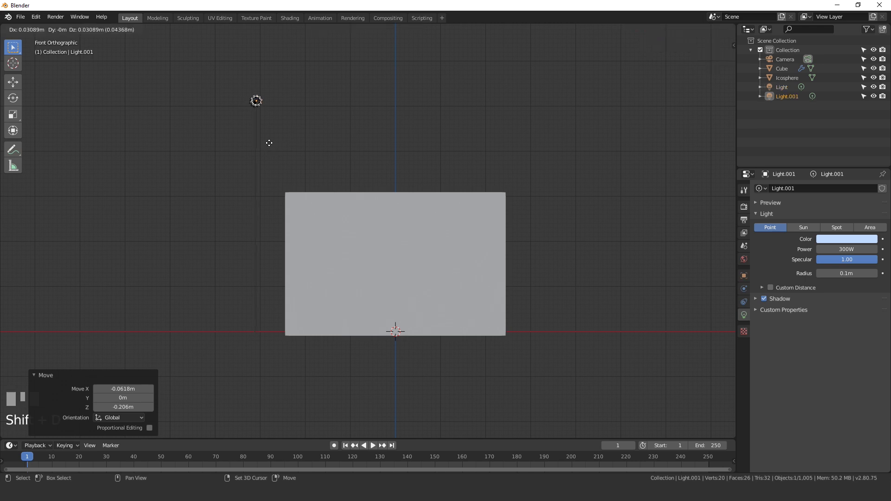
{"action": "left_click", "coordinate": [297, 142]}
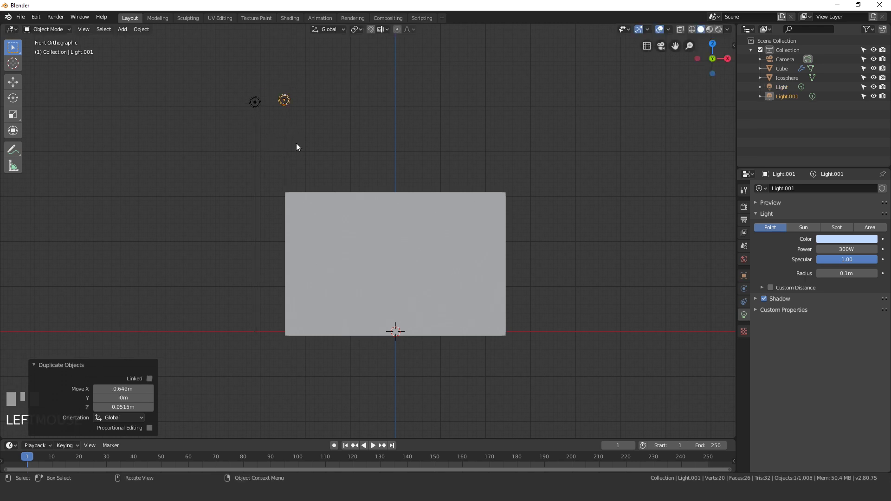
{"action": "left_click", "coordinate": [841, 227]}
{"action": "key", "text": "r"}
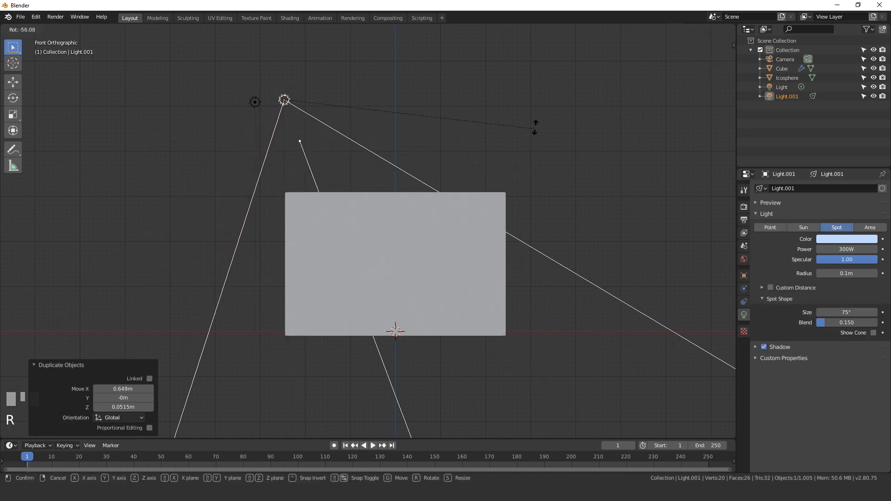
{"action": "left_click", "coordinate": [539, 104]}
Narrow the spotlight cone to 28.9° and raise its power to 1000W.
{"action": "left_click_drag", "start_coordinate": [836, 313], "coordinate": [795, 312]}
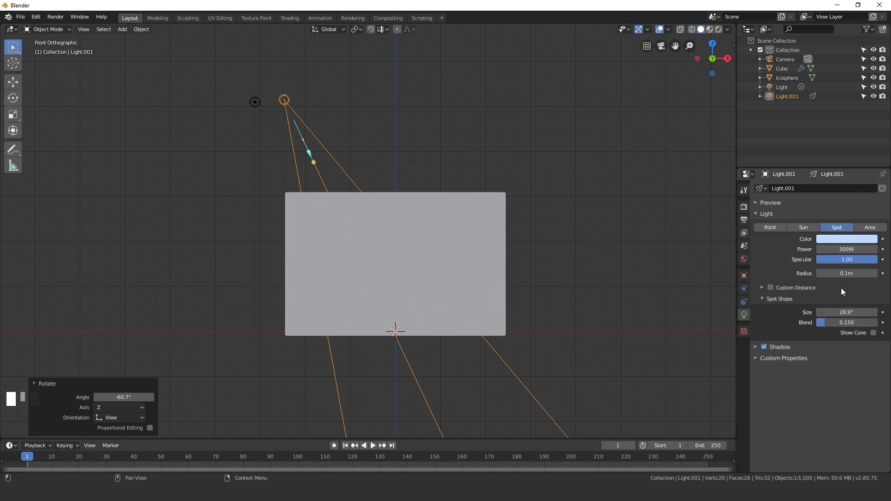
{"action": "left_click", "coordinate": [846, 249]}
{"action": "type", "text": "1000"}
{"action": "key", "text": "Return"}
View through the camera in Rendered shading to see the blue light shaft, then select the cube.
{"action": "key", "text": "KP_0"}
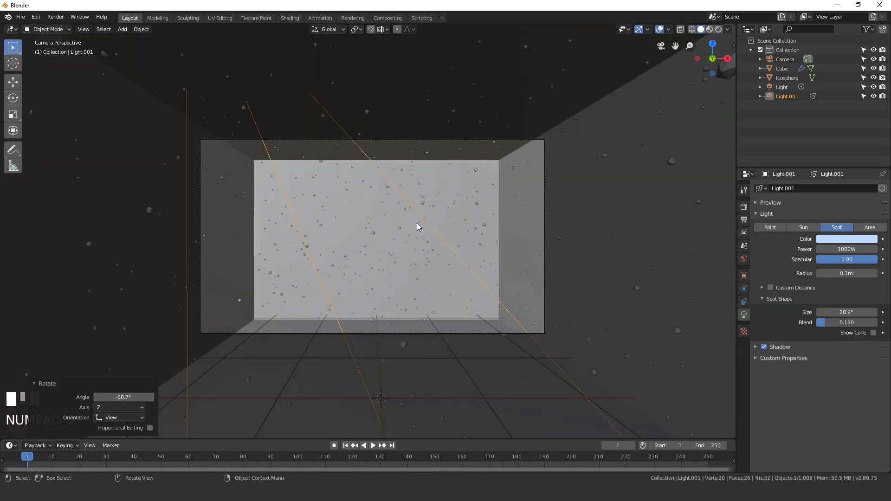
{"action": "scroll", "coordinate": [411, 244], "scroll_direction": "up", "scroll_amount": 2}
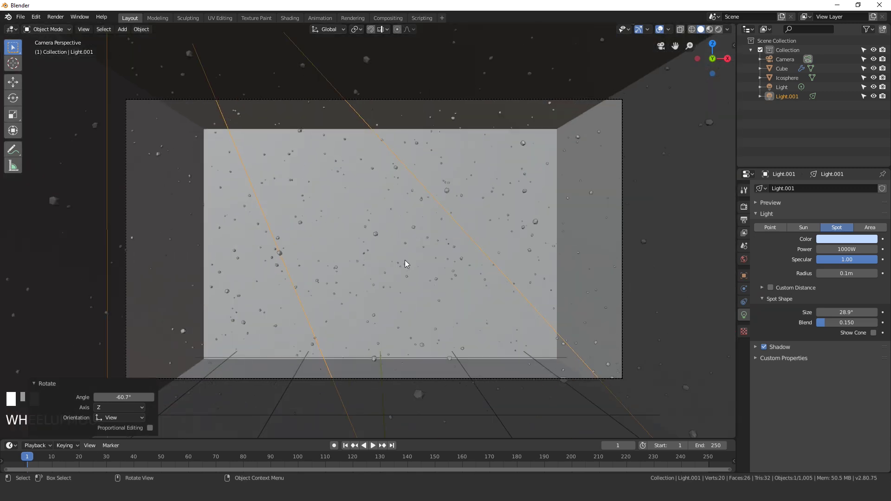
{"action": "key", "text": "z"}
{"action": "left_click", "coordinate": [482, 198]}
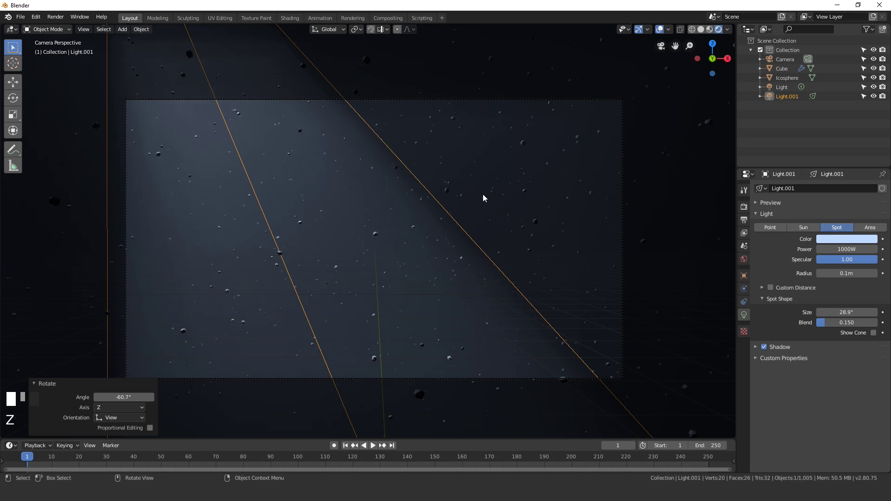
{"action": "scroll", "coordinate": [422, 244], "scroll_direction": "up", "scroll_amount": 1}
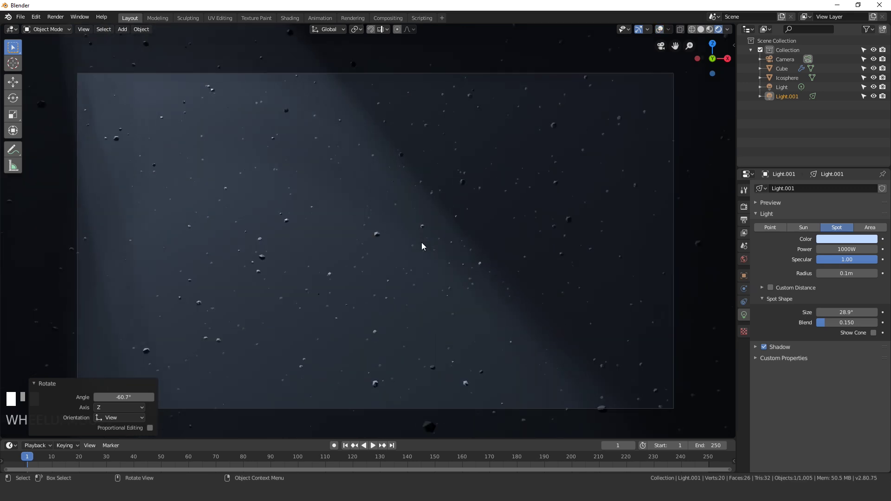
{"action": "scroll", "coordinate": [427, 212], "scroll_direction": "down", "scroll_amount": 2}
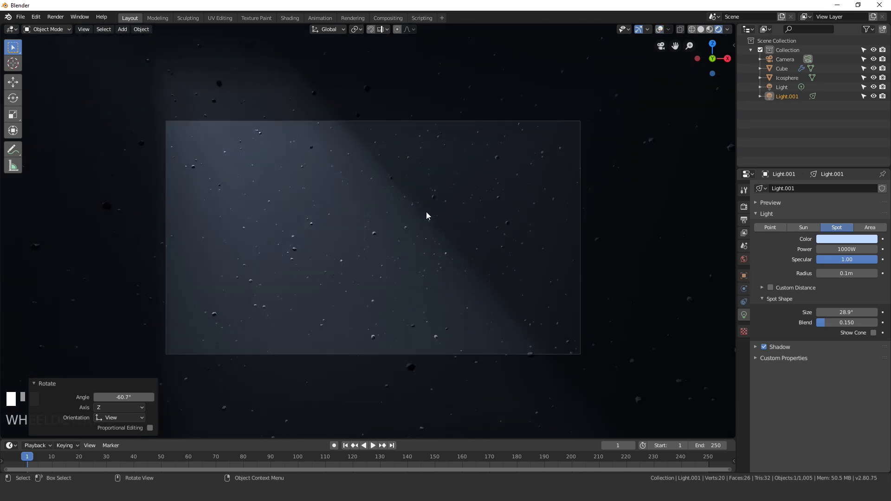
{"action": "scroll", "coordinate": [441, 229], "scroll_direction": "up", "scroll_amount": 2}
{"action": "scroll", "coordinate": [443, 228], "scroll_direction": "down", "scroll_amount": 1}
{"action": "left_click", "coordinate": [584, 261]}
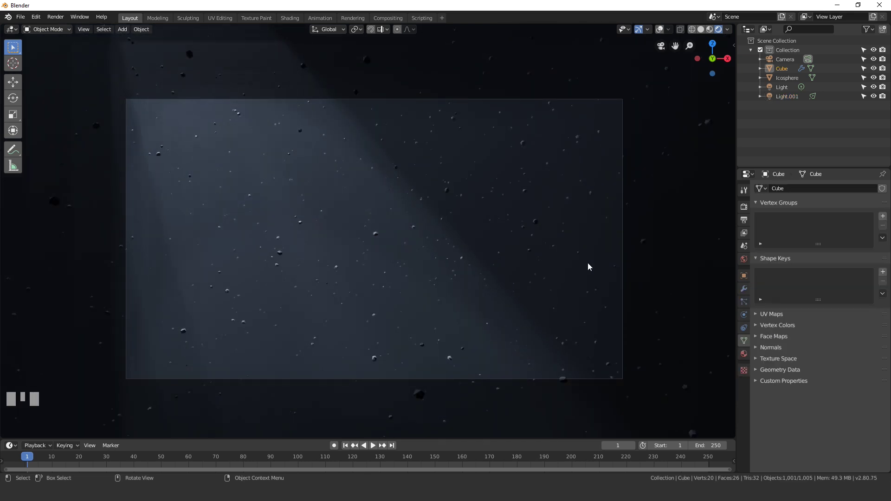
Enable Depth of Field on the camera and return the viewport to Solid shading.
{"action": "left_click", "coordinate": [622, 231]}
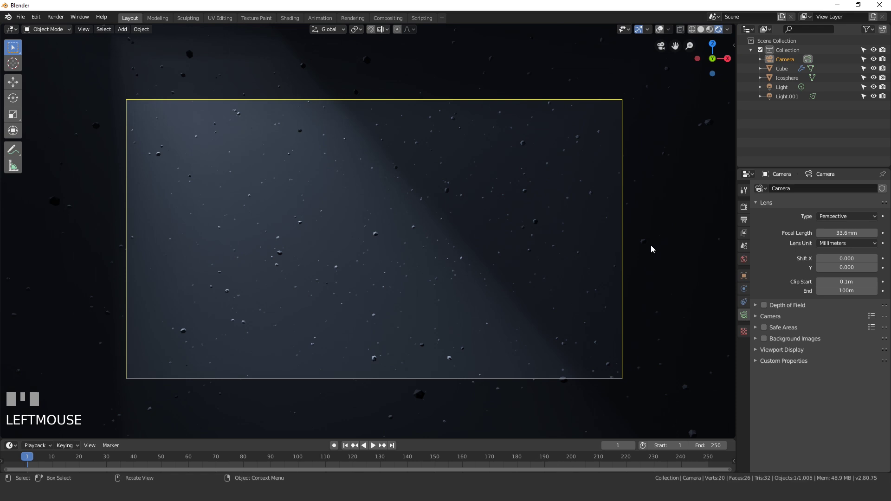
{"action": "left_click", "coordinate": [766, 304]}
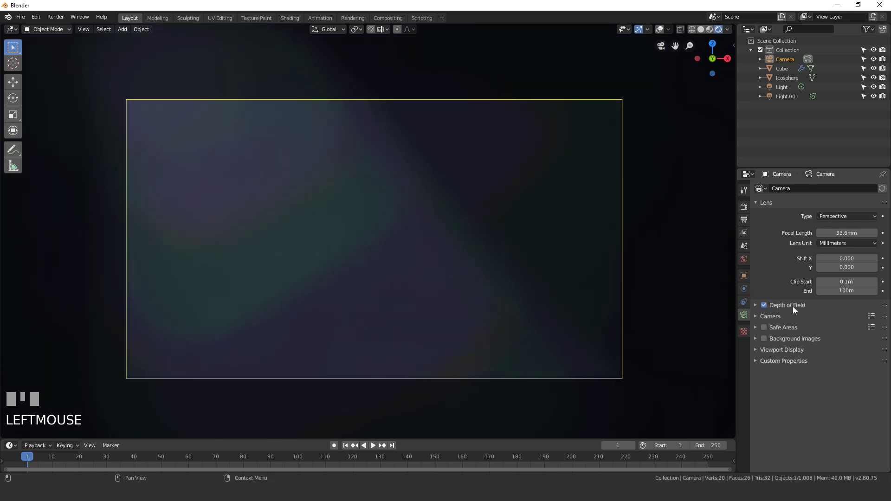
{"action": "middle_click_drag", "start_coordinate": [483, 219], "coordinate": [477, 217], "text": "shift"}
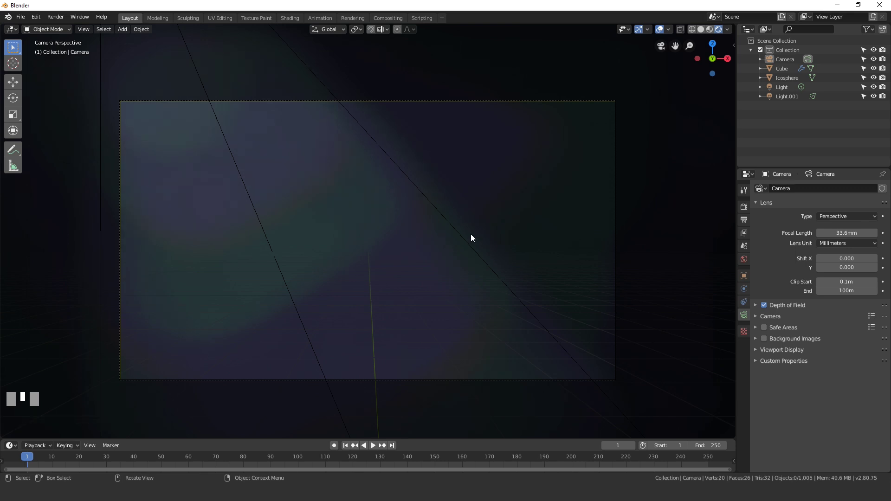
{"action": "key", "text": "z"}
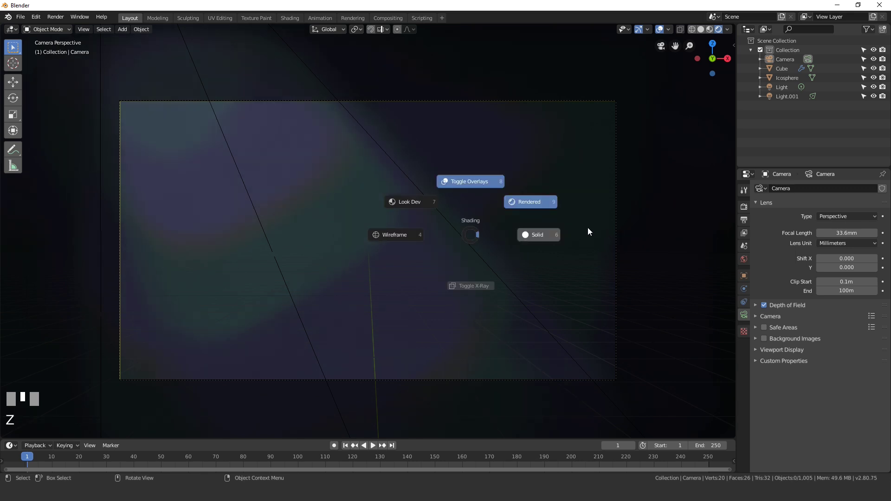
{"action": "left_click", "coordinate": [588, 229]}
Add a Plain Axes empty, switch to wireframe and raise it 1.55 m along Z.
{"action": "middle_click_drag", "start_coordinate": [489, 257], "coordinate": [427, 259]}
{"action": "scroll", "coordinate": [409, 262], "scroll_direction": "down", "scroll_amount": 5}
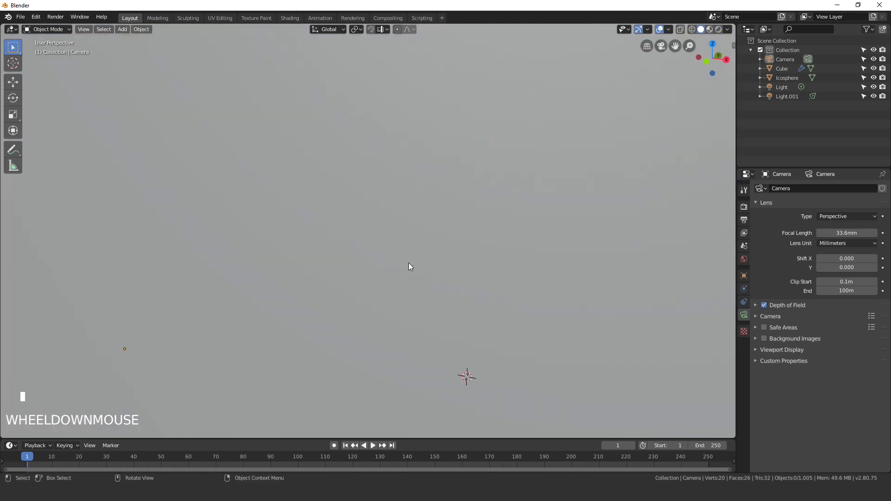
{"action": "key", "text": "shift+a"}
{"action": "mouse_move", "coordinate": [363, 346]}
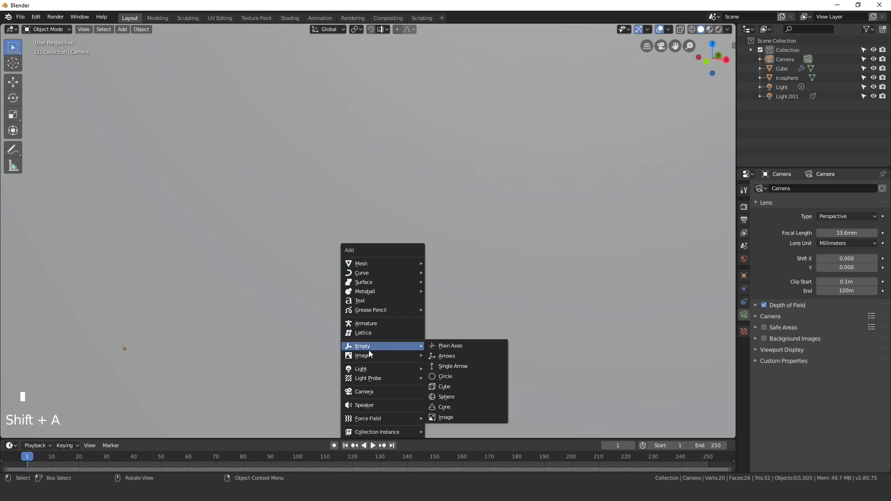
{"action": "left_click", "coordinate": [477, 347]}
{"action": "scroll", "coordinate": [463, 315], "scroll_direction": "up", "scroll_amount": 3}
{"action": "scroll", "coordinate": [458, 292], "scroll_direction": "up", "scroll_amount": 4}
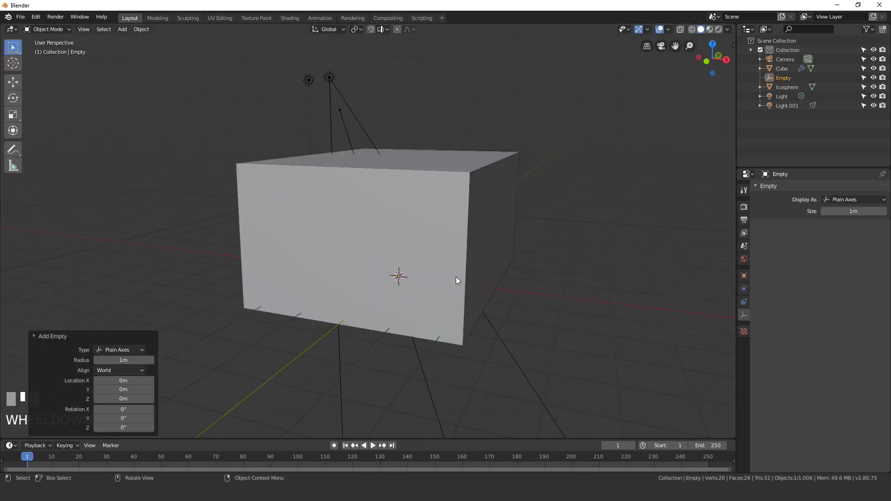
{"action": "middle_click_drag", "start_coordinate": [456, 276], "coordinate": [421, 288]}
{"action": "key", "text": "z"}
{"action": "left_click", "coordinate": [317, 287]}
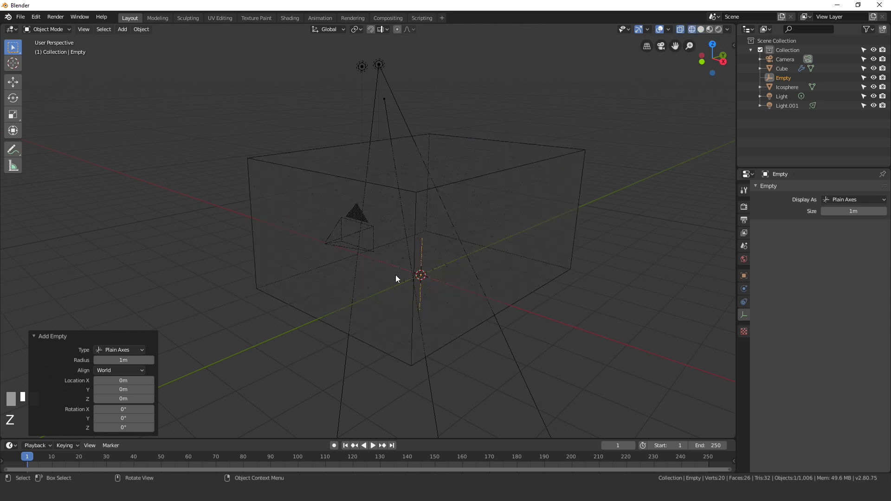
{"action": "scroll", "coordinate": [395, 275], "scroll_direction": "down", "scroll_amount": 1}
{"action": "key", "text": "g"}
{"action": "key", "text": "z"}
{"action": "left_click", "coordinate": [430, 218]}
In camera view, place the empty inside the room at about half size, then reselect the camera.
{"action": "middle_click_drag", "start_coordinate": [430, 218], "coordinate": [481, 277]}
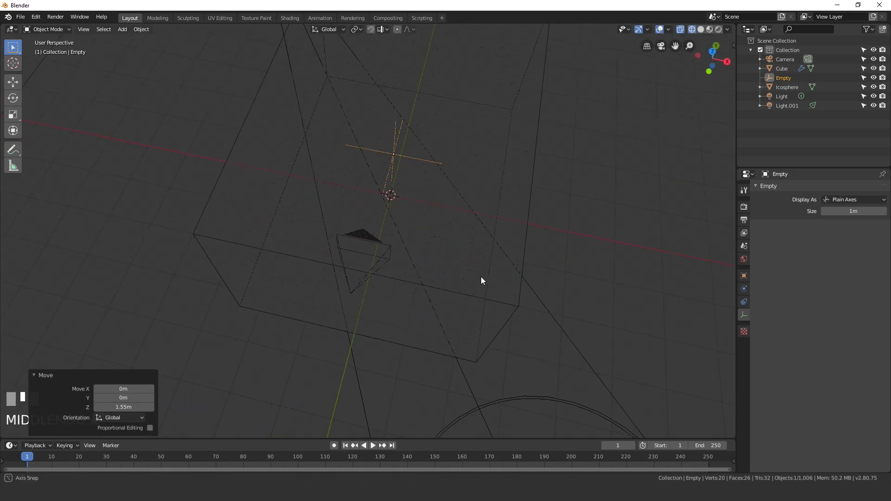
{"action": "key", "text": "KP_0"}
{"action": "key", "text": "g"}
{"action": "left_click", "coordinate": [381, 239]}
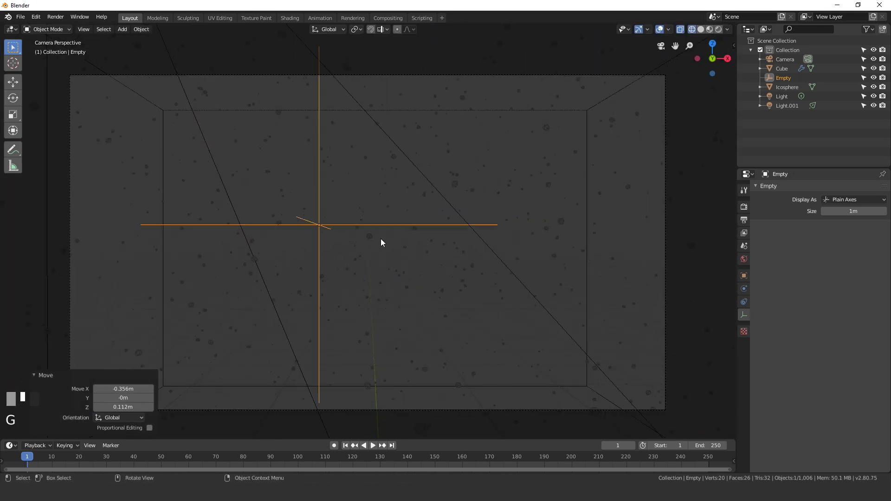
{"action": "key", "text": "s"}
{"action": "left_click", "coordinate": [417, 234]}
{"action": "key", "text": "g"}
{"action": "left_click", "coordinate": [419, 231]}
{"action": "scroll", "coordinate": [466, 250], "scroll_direction": "down", "scroll_amount": 2}
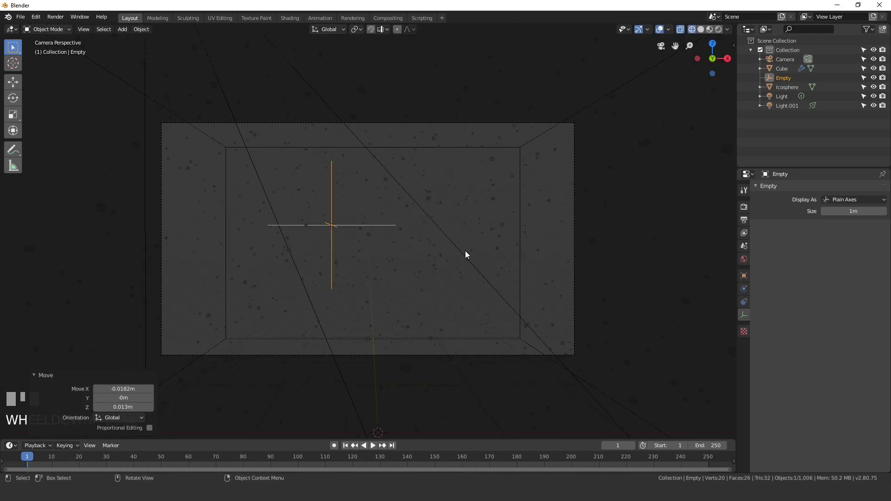
{"action": "middle_click_drag", "start_coordinate": [466, 250], "coordinate": [422, 263]}
{"action": "scroll", "coordinate": [522, 260], "scroll_direction": "down", "scroll_amount": 2}
{"action": "mouse_move", "coordinate": [522, 259]}
{"action": "middle_mouse_down"}
{"action": "mouse_move", "coordinate": [466, 275]}
{"action": "mouse_move", "coordinate": [491, 259]}
{"action": "middle_mouse_up"}
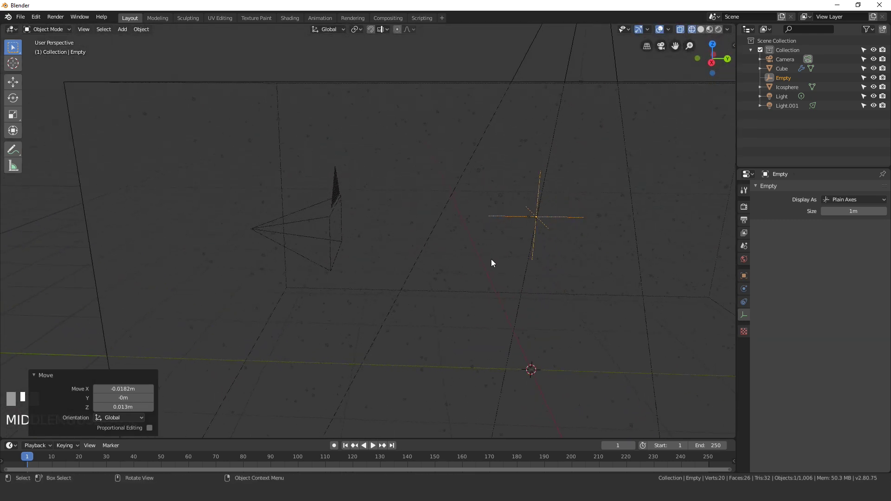
{"action": "key", "text": "KP_0"}
{"action": "left_click", "coordinate": [573, 219]}
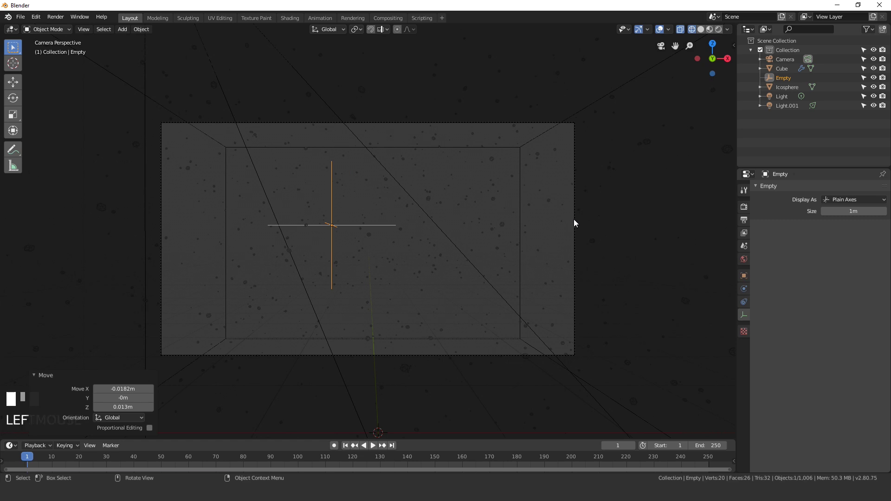
Set the camera's depth of field to focus on the Empty with an F-Stop of 0.2.
{"action": "left_click", "coordinate": [789, 304]}
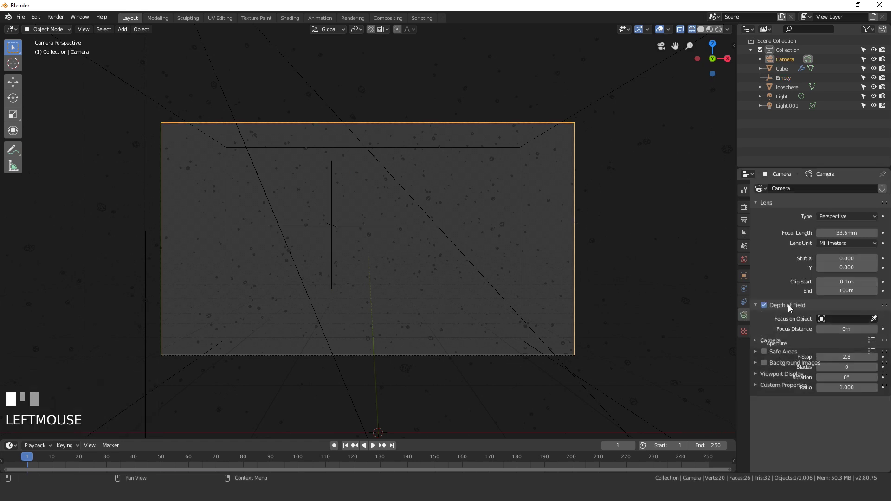
{"action": "left_click", "coordinate": [828, 319]}
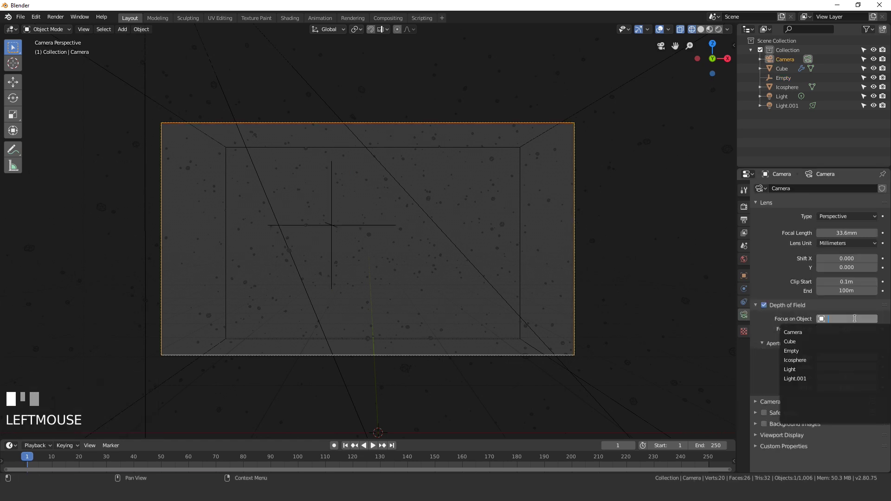
{"action": "left_click", "coordinate": [793, 351]}
{"action": "scroll", "coordinate": [509, 268], "scroll_direction": "up", "scroll_amount": 2}
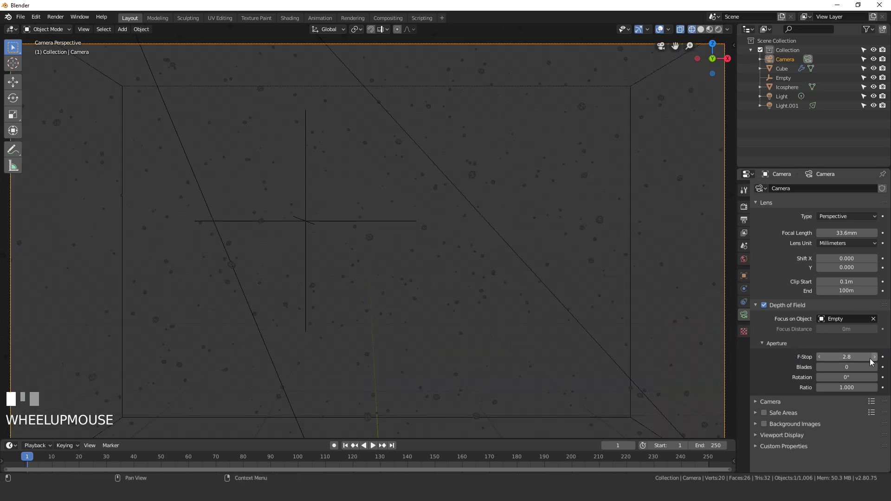
{"action": "left_click", "coordinate": [843, 357]}
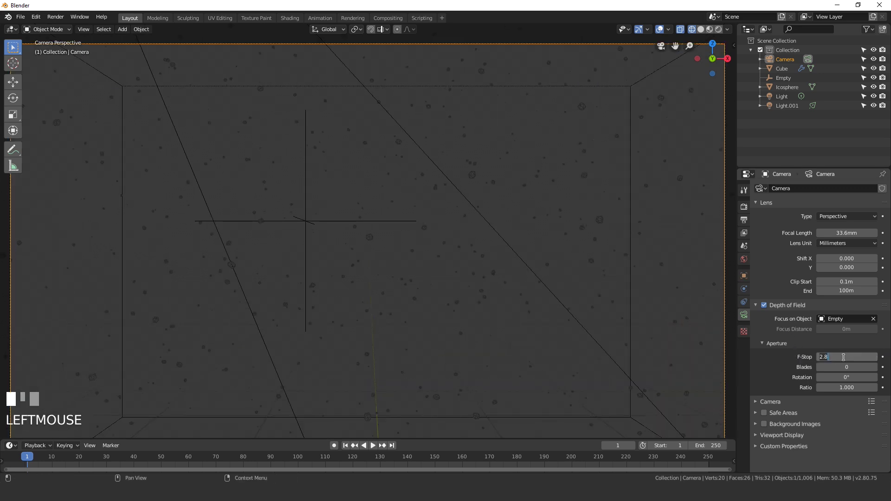
{"action": "type", "text": "20.2"}
{"action": "key", "text": "Return"}
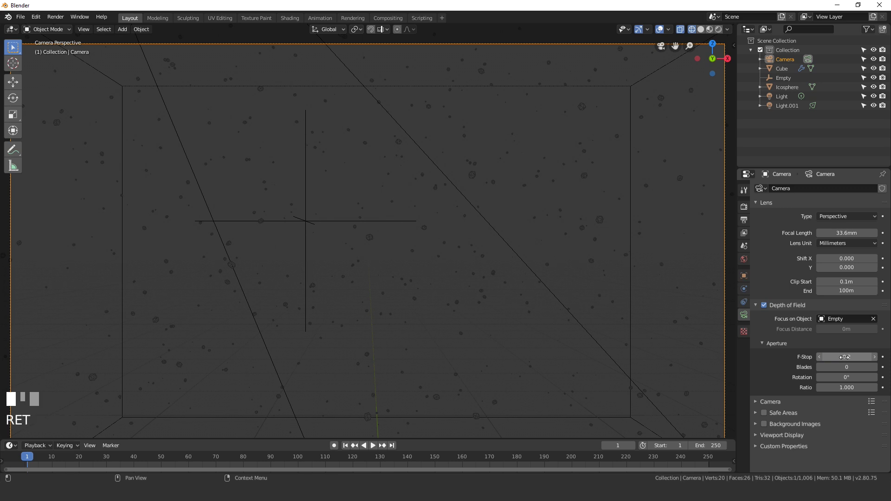
{"action": "scroll", "coordinate": [534, 186], "scroll_direction": "down", "scroll_amount": 2}
Show the softly blurred dust scene in Rendered shading and select the Cube.
{"action": "key", "text": "z"}
{"action": "left_click", "coordinate": [578, 162]}
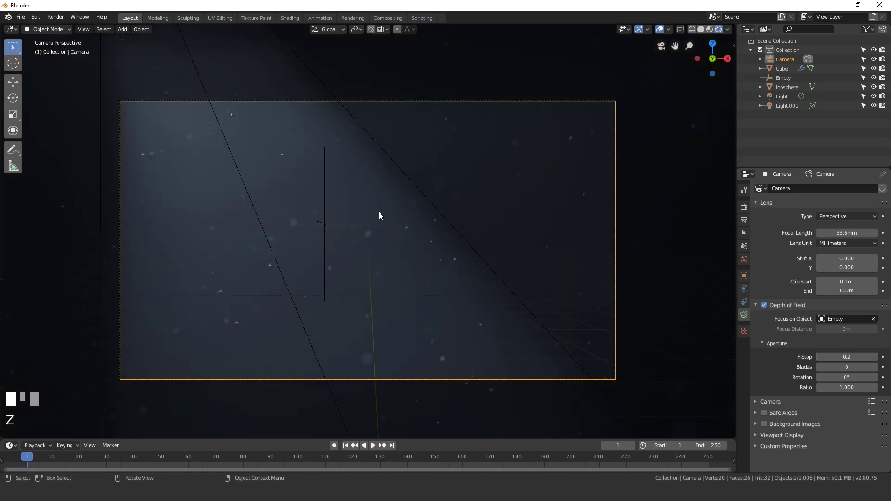
{"action": "scroll", "coordinate": [379, 216], "scroll_direction": "up", "scroll_amount": 2}
{"action": "middle_click_drag", "start_coordinate": [361, 235], "coordinate": [420, 218], "text": "shift"}
{"action": "scroll", "coordinate": [495, 165], "scroll_direction": "down", "scroll_amount": 2}
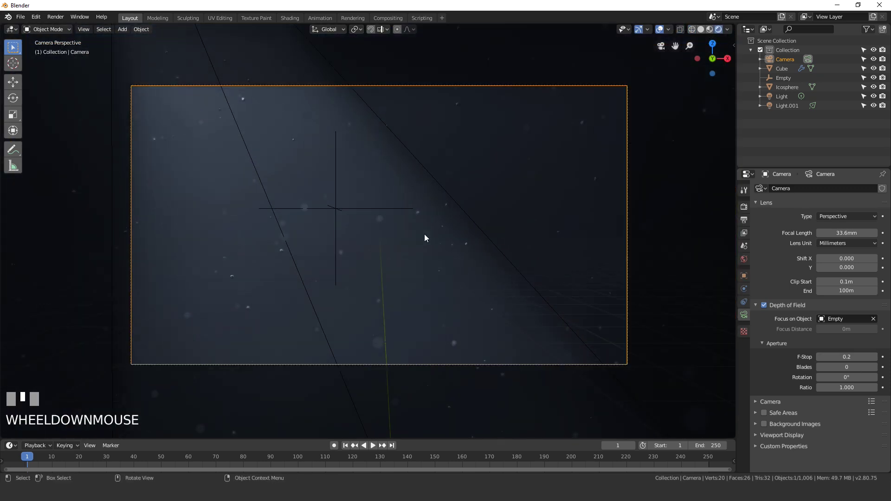
{"action": "left_click", "coordinate": [591, 179]}
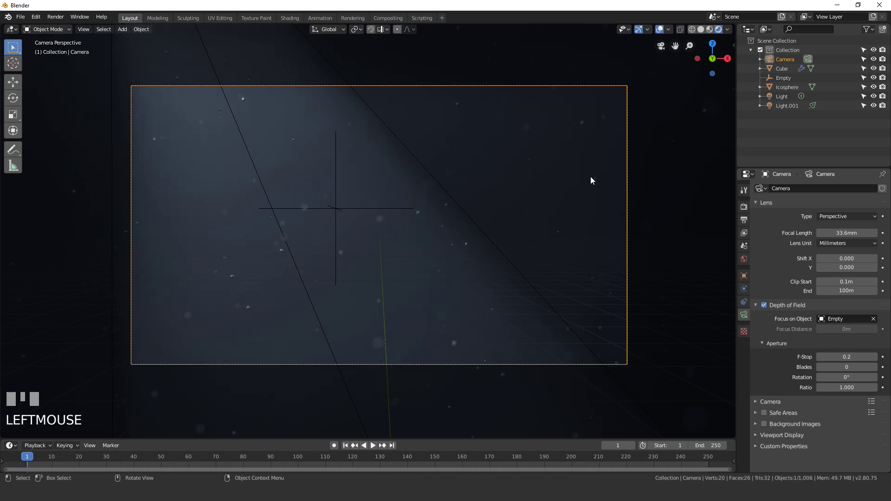
Raise the Cube's particle Emission Number to 2000 and view the denser dust in Rendered shading.
{"action": "left_click", "coordinate": [746, 356]}
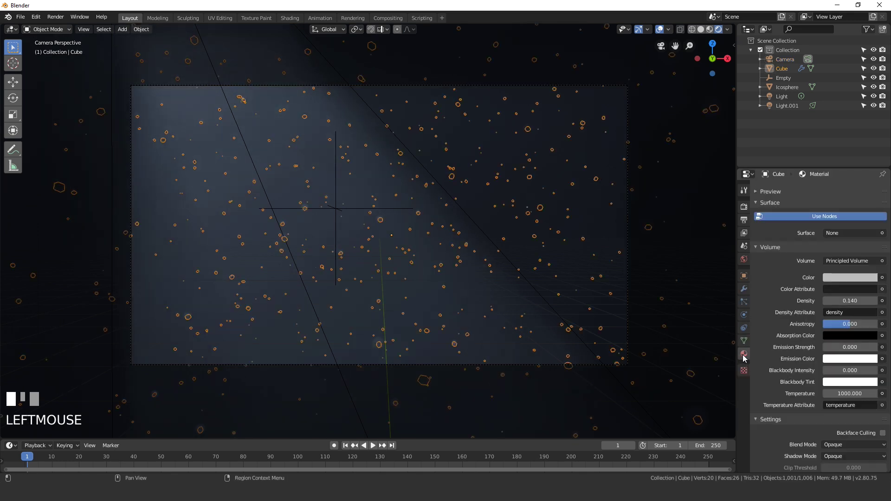
{"action": "left_click", "coordinate": [745, 301]}
{"action": "scroll", "coordinate": [837, 279], "scroll_direction": "up", "scroll_amount": 3}
{"action": "scroll", "coordinate": [856, 270], "scroll_direction": "up", "scroll_amount": 2}
{"action": "left_click", "coordinate": [842, 279]}
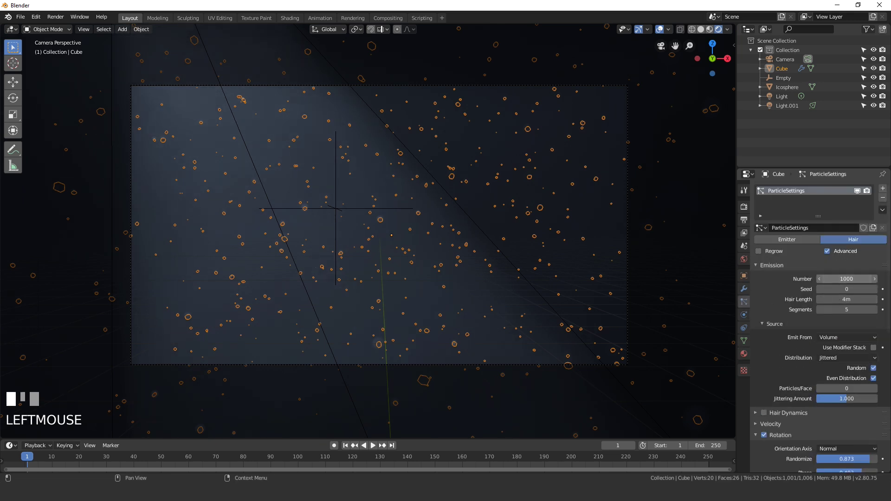
{"action": "type", "text": "2000"}
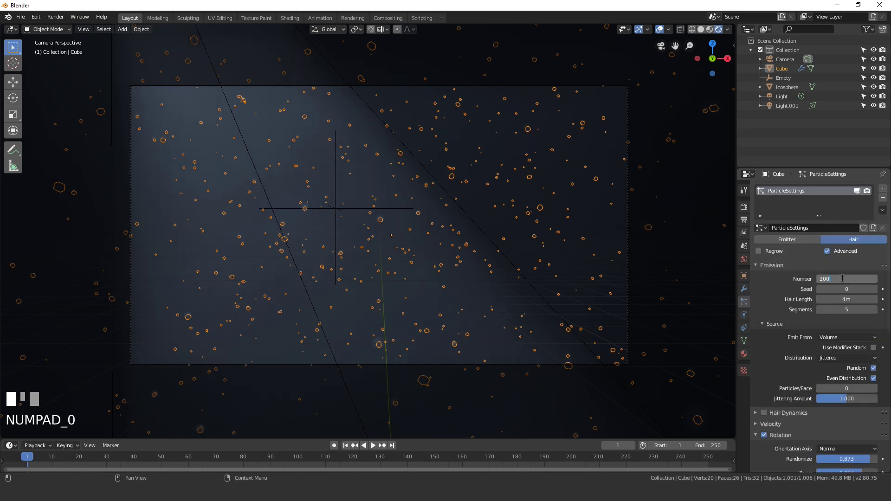
{"action": "key", "text": "Return"}
{"action": "key", "text": "z"}
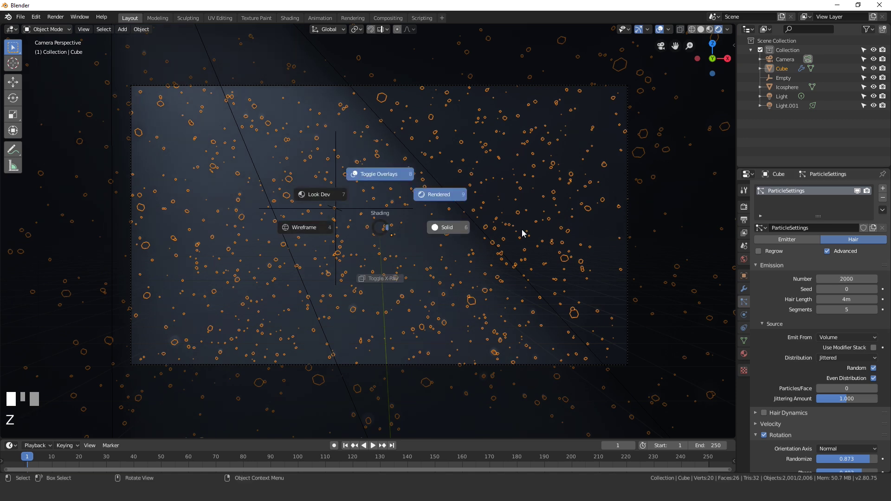
{"action": "left_click", "coordinate": [413, 197]}
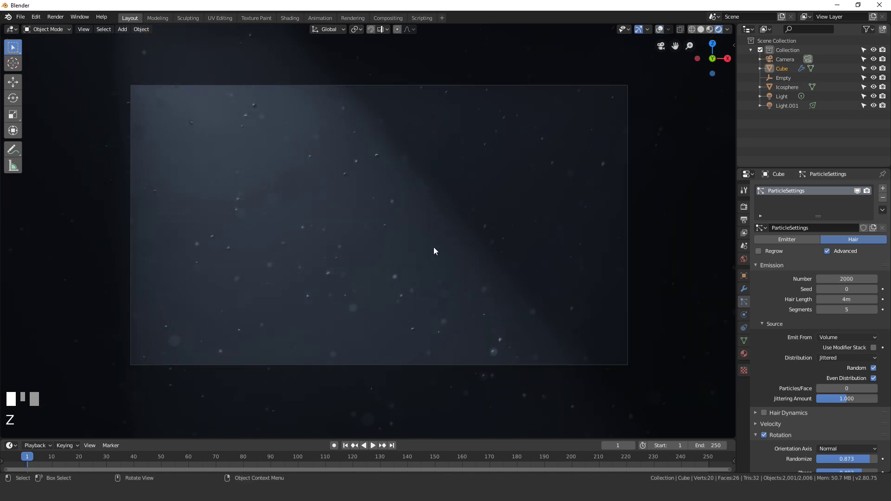
{"action": "scroll", "coordinate": [434, 250], "scroll_direction": "up", "scroll_amount": 1}
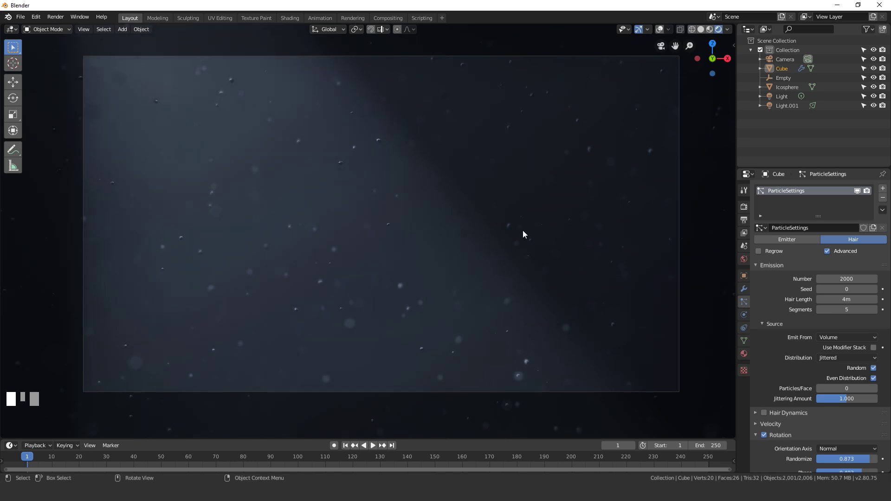
{"action": "scroll", "coordinate": [487, 221], "scroll_direction": "down", "scroll_amount": 1}
{"action": "scroll", "coordinate": [515, 217], "scroll_direction": "down", "scroll_amount": 3}
{"action": "scroll", "coordinate": [513, 218], "scroll_direction": "down", "scroll_amount": 4}
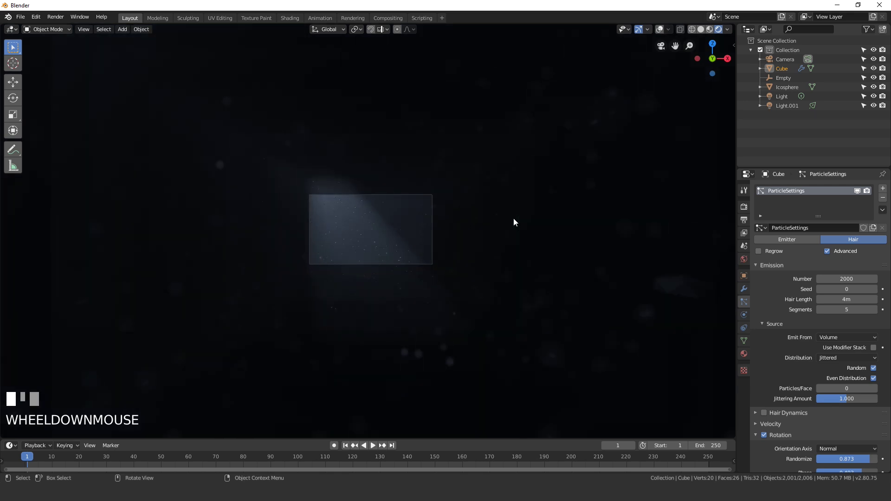
{"action": "scroll", "coordinate": [550, 239], "scroll_direction": "up", "scroll_amount": 8}
{"action": "scroll", "coordinate": [568, 263], "scroll_direction": "down", "scroll_amount": 5}
Make the Icosphere active, show its Material properties and reframe the camera view over the dust.
{"action": "left_click", "coordinate": [719, 291]}
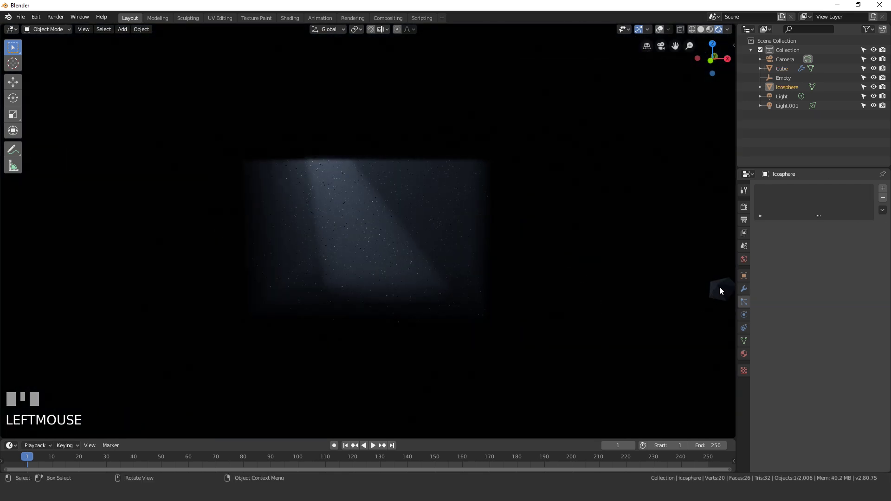
{"action": "scroll", "coordinate": [438, 273], "scroll_direction": "up", "scroll_amount": 2}
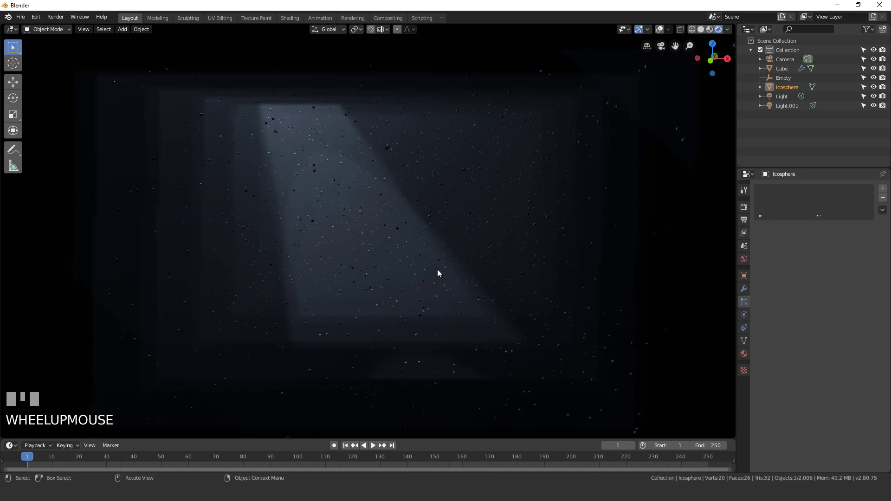
{"action": "key", "text": "KP_0"}
{"action": "scroll", "coordinate": [401, 266], "scroll_direction": "up", "scroll_amount": 2}
{"action": "scroll", "coordinate": [401, 265], "scroll_direction": "up", "scroll_amount": 3}
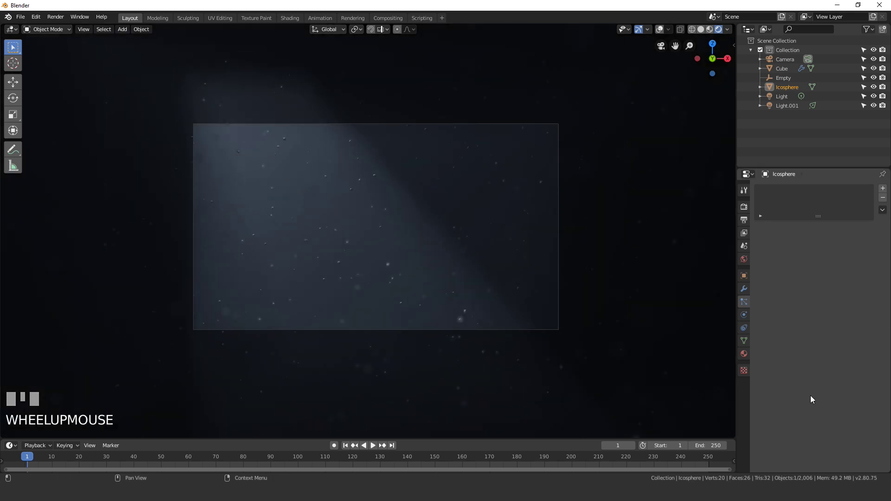
{"action": "left_click", "coordinate": [744, 354]}
{"action": "scroll", "coordinate": [493, 224], "scroll_direction": "up", "scroll_amount": 3}
{"action": "middle_click_drag", "start_coordinate": [467, 239], "coordinate": [496, 235], "text": "shift"}
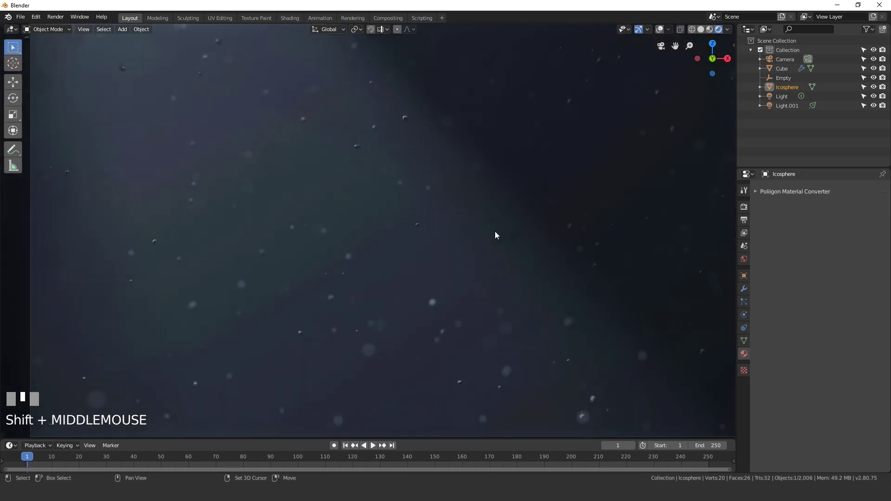
{"action": "scroll", "coordinate": [362, 198], "scroll_direction": "up", "scroll_amount": 3}
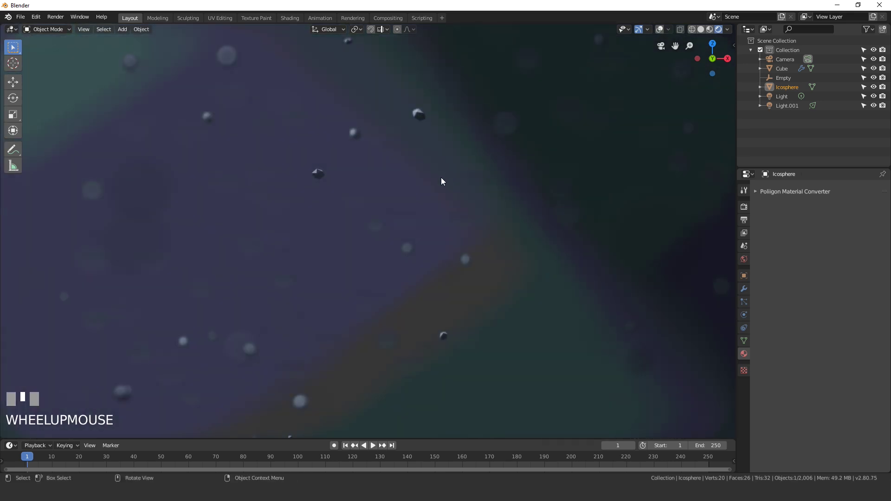
{"action": "scroll", "coordinate": [392, 187], "scroll_direction": "down", "scroll_amount": 4}
{"action": "middle_click_drag", "start_coordinate": [414, 255], "coordinate": [376, 203], "text": "shift"}
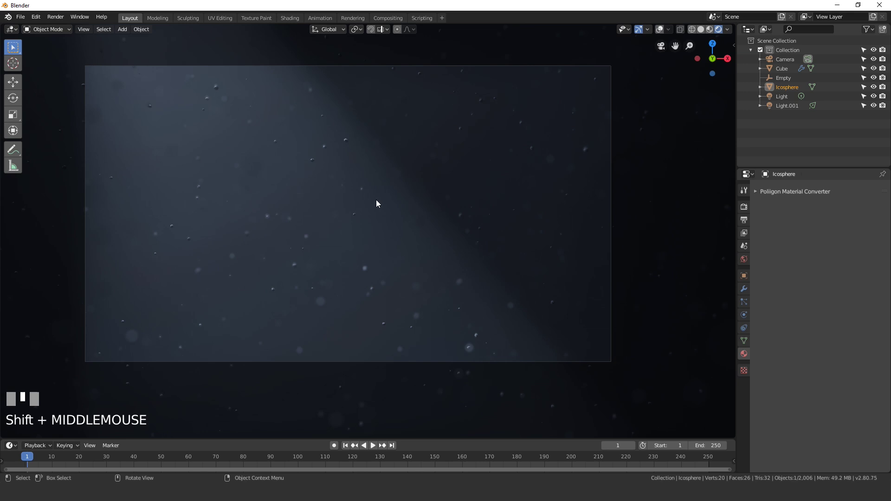
{"action": "scroll", "coordinate": [318, 96], "scroll_direction": "up", "scroll_amount": 3}
{"action": "middle_click_drag", "start_coordinate": [318, 96], "coordinate": [379, 242], "text": "shift"}
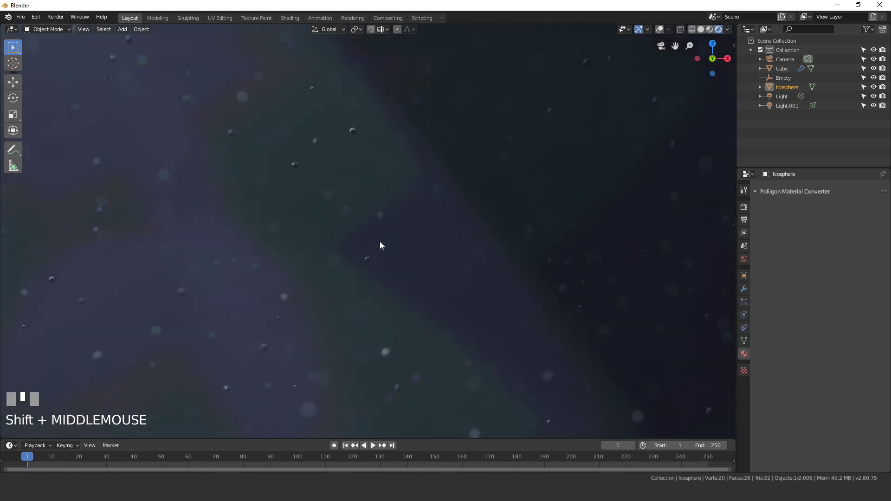
{"action": "scroll", "coordinate": [334, 234], "scroll_direction": "up", "scroll_amount": 3}
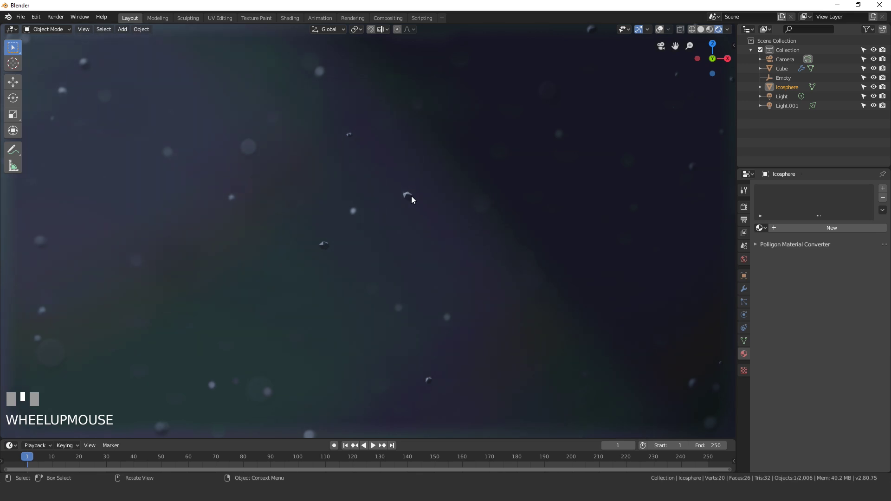
{"action": "scroll", "coordinate": [450, 243], "scroll_direction": "down", "scroll_amount": 3}
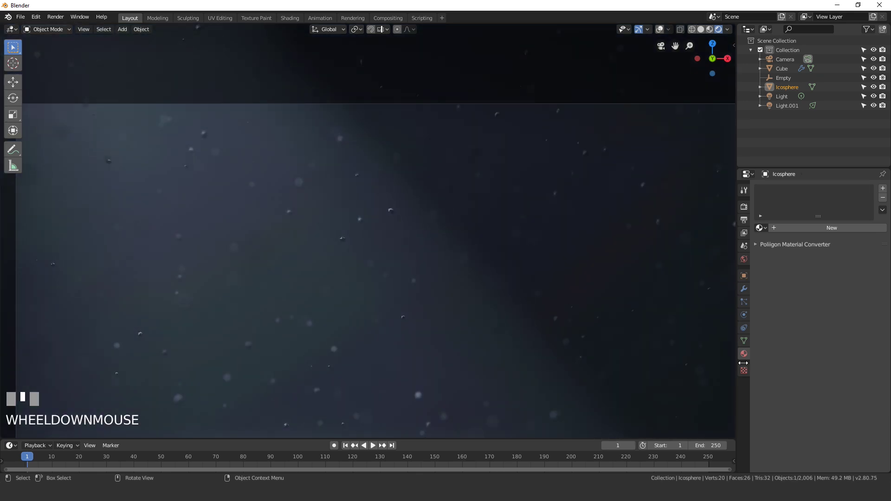
Create Material.002 for the Icosphere and give it a faint grey emission of about 0.23.
{"action": "left_click", "coordinate": [811, 228]}
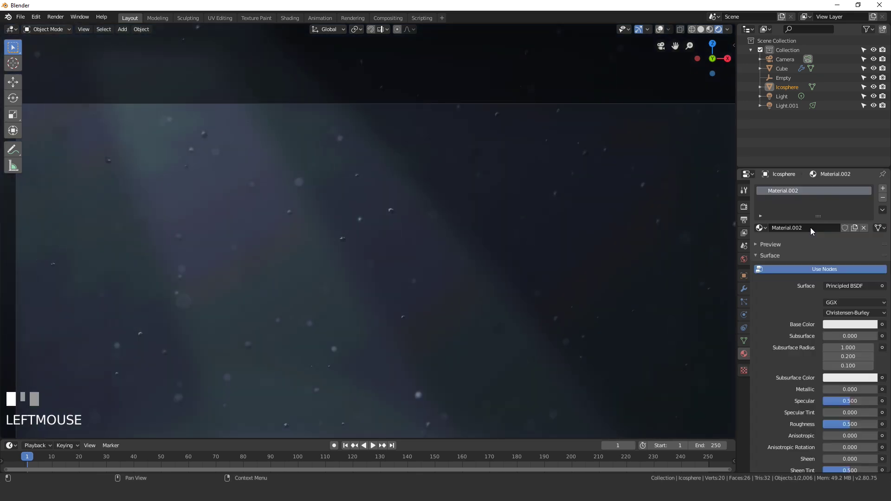
{"action": "scroll", "coordinate": [829, 318], "scroll_direction": "down", "scroll_amount": 5}
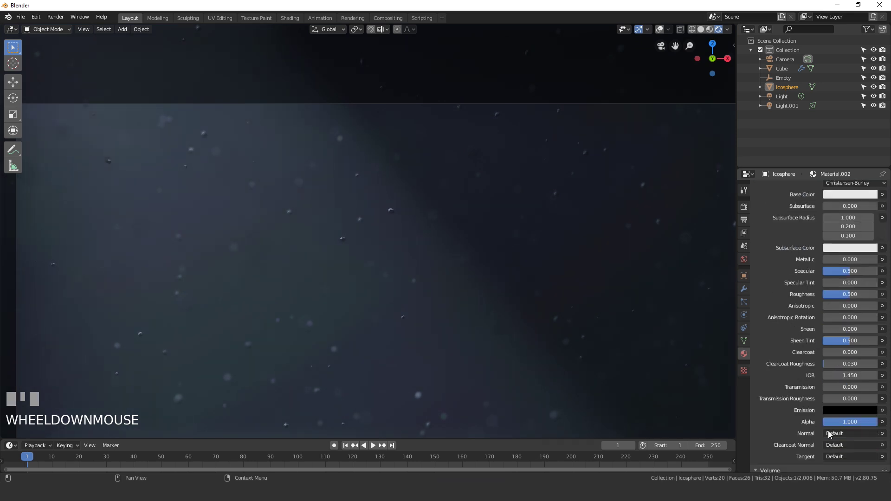
{"action": "left_click", "coordinate": [842, 413]}
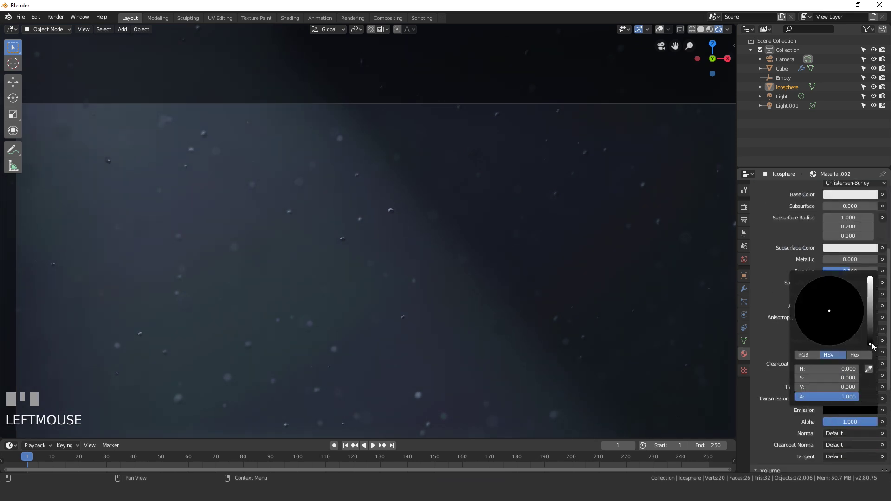
{"action": "left_click_drag", "start_coordinate": [870, 342], "coordinate": [869, 279]}
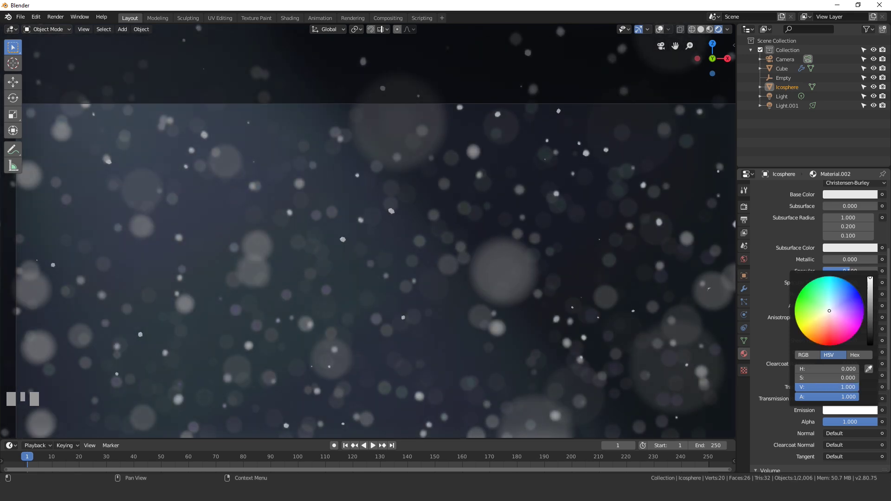
{"action": "left_click_drag", "start_coordinate": [870, 279], "coordinate": [871, 346]}
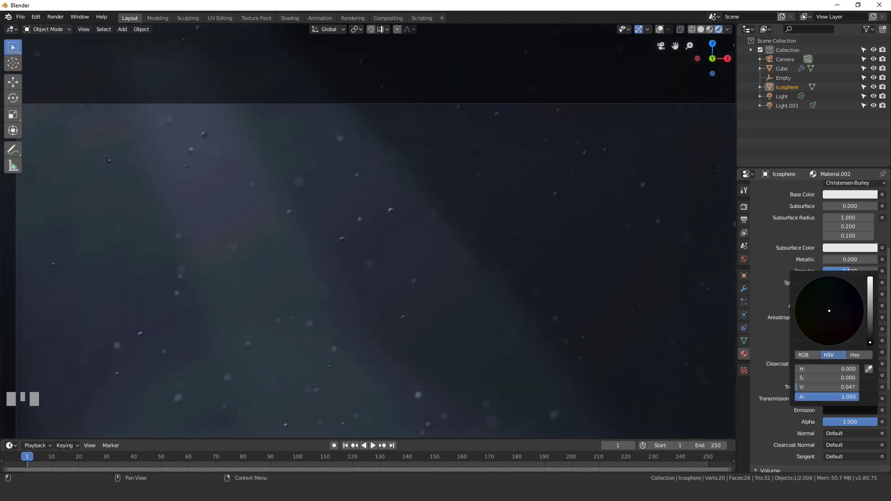
{"action": "left_click_drag", "start_coordinate": [869, 342], "coordinate": [870, 329]}
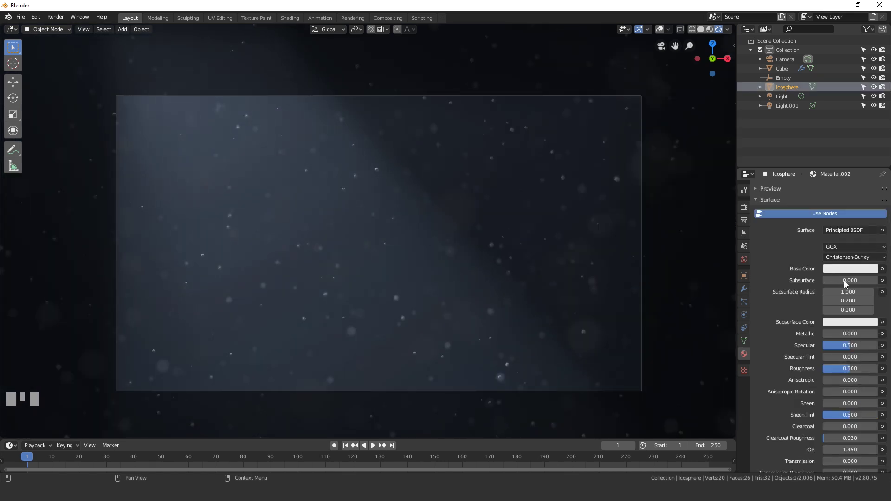
{"action": "scroll", "coordinate": [432, 235], "scroll_direction": "up", "scroll_amount": 1}
Try an orange Base Color on the particle material, then return it to white.
{"action": "middle_click_drag", "start_coordinate": [432, 234], "coordinate": [432, 231], "text": "shift"}
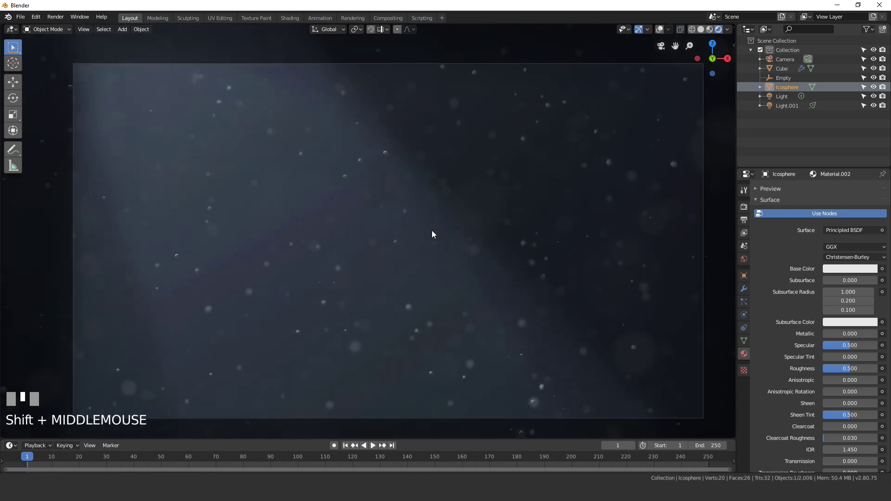
{"action": "left_click", "coordinate": [861, 270]}
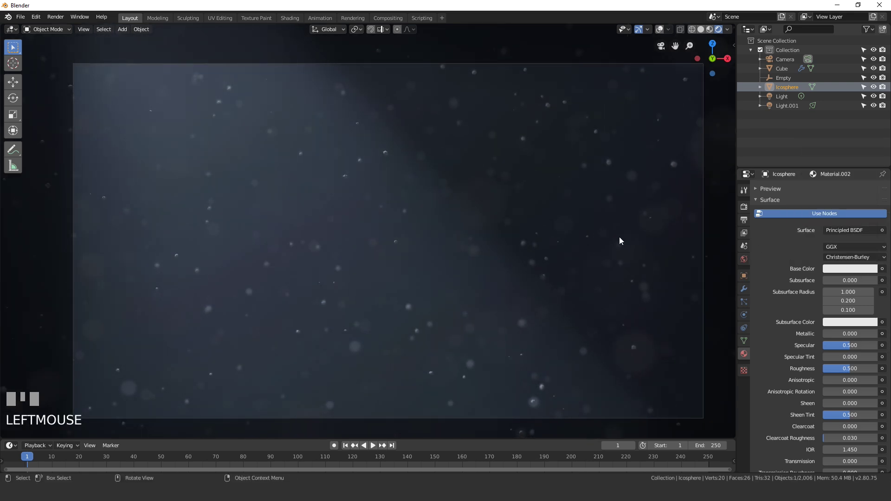
{"action": "left_click", "coordinate": [835, 271]}
{"action": "left_click_drag", "start_coordinate": [853, 179], "coordinate": [815, 193]}
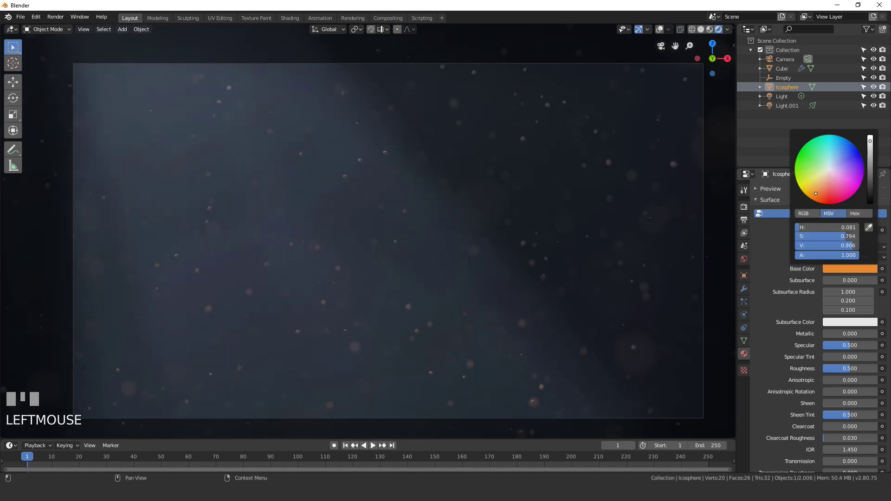
{"action": "left_click_drag", "start_coordinate": [850, 236], "coordinate": [795, 237]}
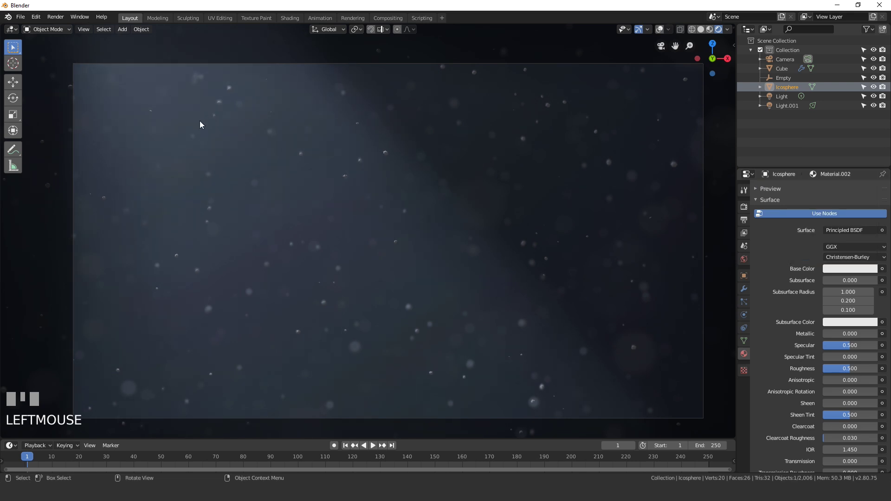
Set the particle Base Color to pale blue (HSV 0.574, 0.358, 0.906) and recentre the camera frame.
{"action": "left_click", "coordinate": [852, 271]}
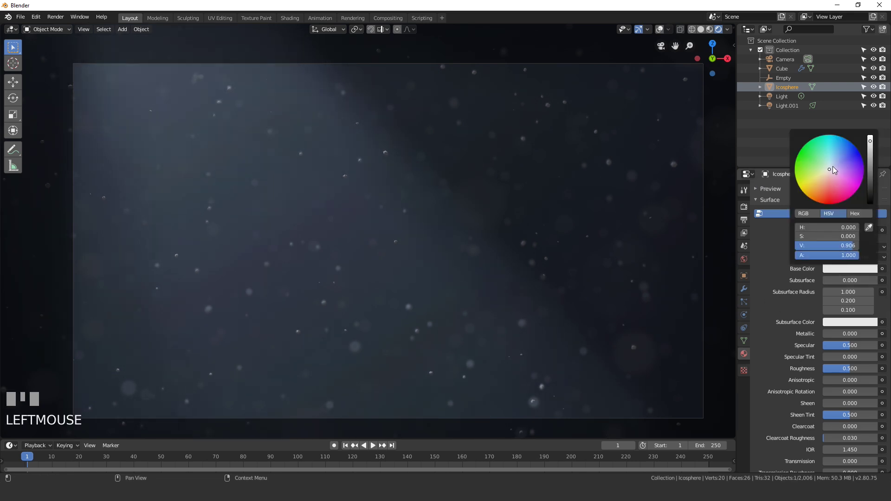
{"action": "left_click_drag", "start_coordinate": [833, 166], "coordinate": [835, 158]}
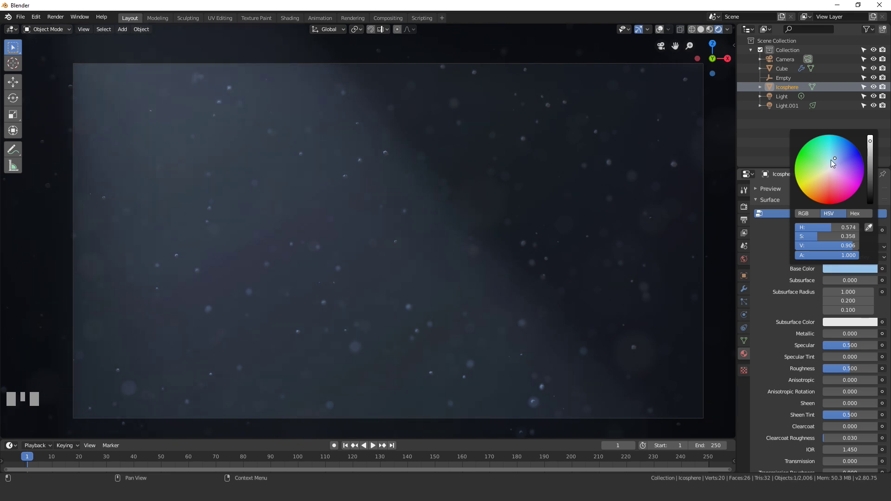
{"action": "middle_click_drag", "start_coordinate": [419, 275], "coordinate": [501, 206], "text": "shift"}
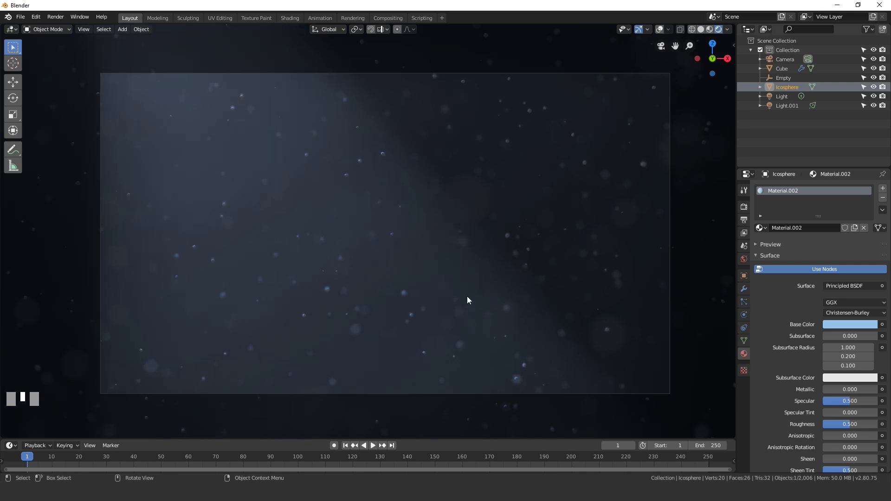
{"action": "scroll", "coordinate": [503, 233], "scroll_direction": "down", "scroll_amount": 2}
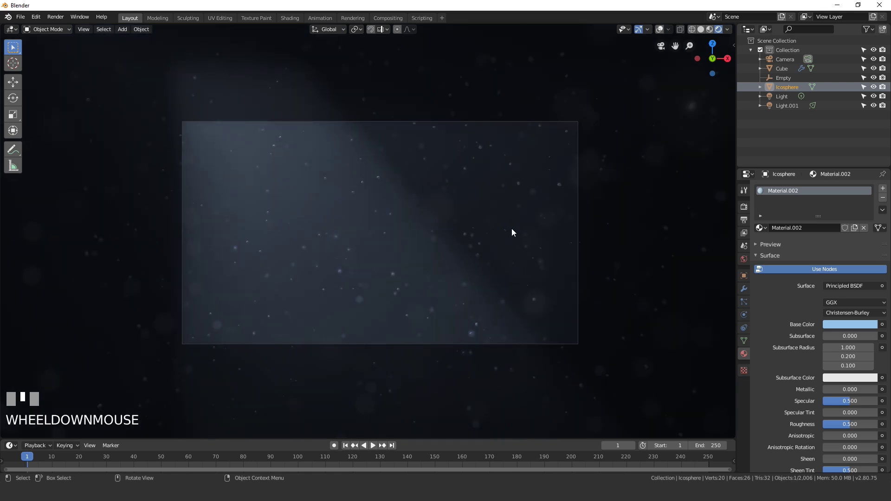
Paste the emitter box with its icosphere into the DNA scene and roughly scale it up.
{"action": "middle_click_drag", "start_coordinate": [513, 223], "coordinate": [482, 237]}
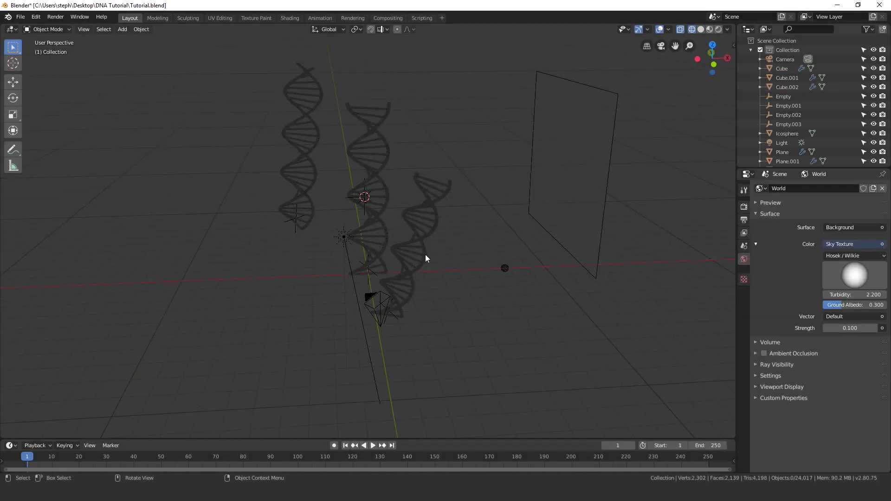
{"action": "key", "text": "ctrl+v"}
{"action": "middle_click_drag", "start_coordinate": [426, 255], "coordinate": [407, 254]}
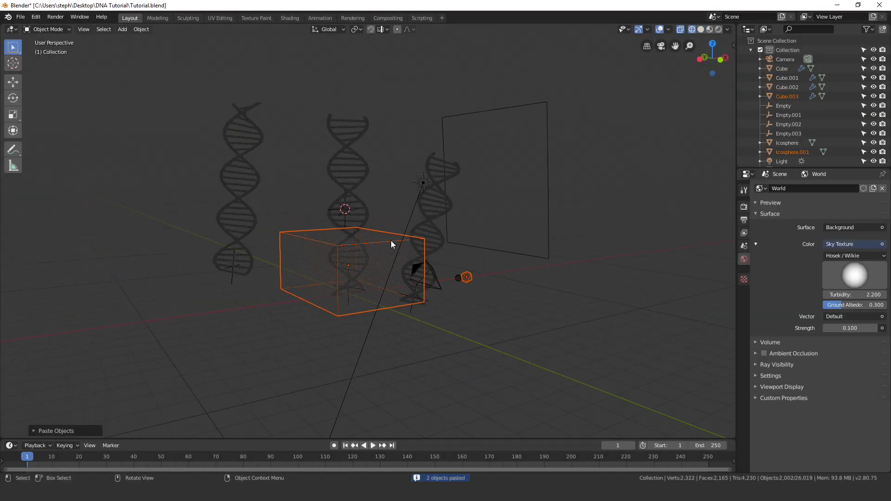
{"action": "left_click", "coordinate": [391, 243]}
{"action": "key", "text": "g"}
{"action": "left_click", "coordinate": [418, 257]}
{"action": "key", "text": "s"}
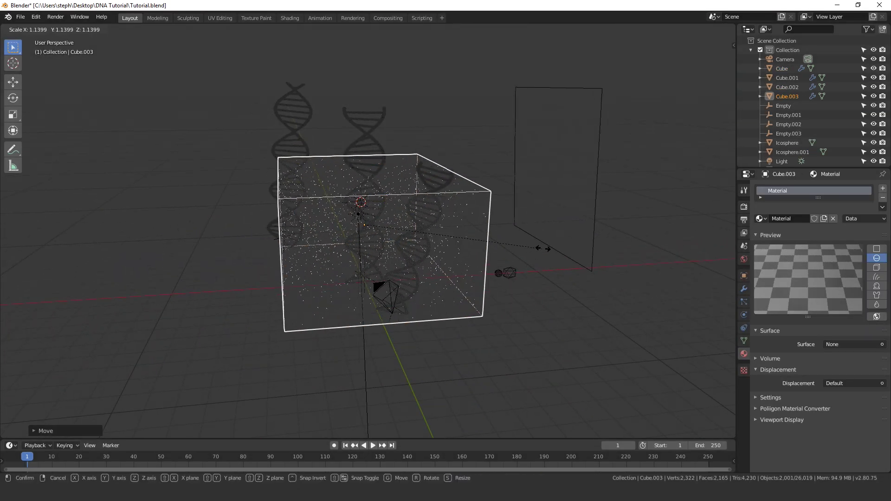
{"action": "left_click", "coordinate": [515, 247]}
{"action": "key", "text": "s"}
{"action": "left_click", "coordinate": [504, 239]}
From top view, move and enlarge the box so it sits over the helixes.
{"action": "middle_click_drag", "start_coordinate": [504, 239], "coordinate": [487, 240]}
{"action": "key", "text": "KP_7"}
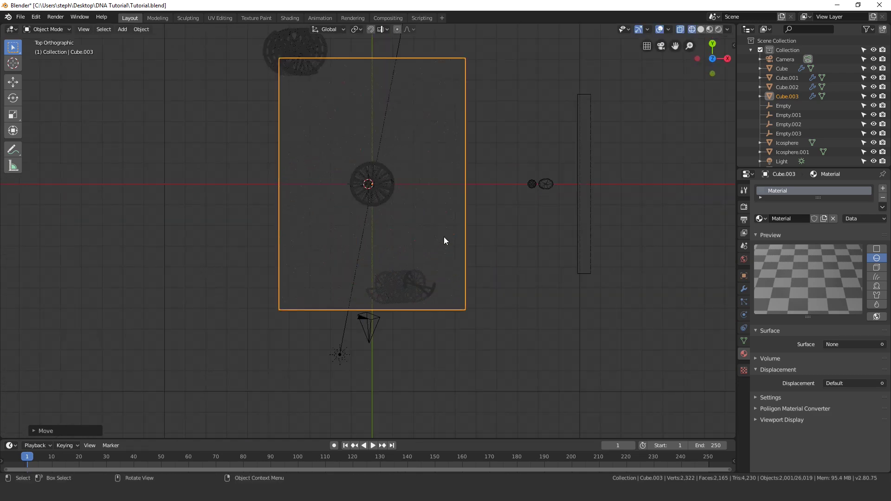
{"action": "key", "text": "g"}
{"action": "left_click", "coordinate": [429, 283]}
{"action": "key", "text": "s"}
{"action": "left_click", "coordinate": [492, 247]}
{"action": "left_click", "coordinate": [746, 302]}
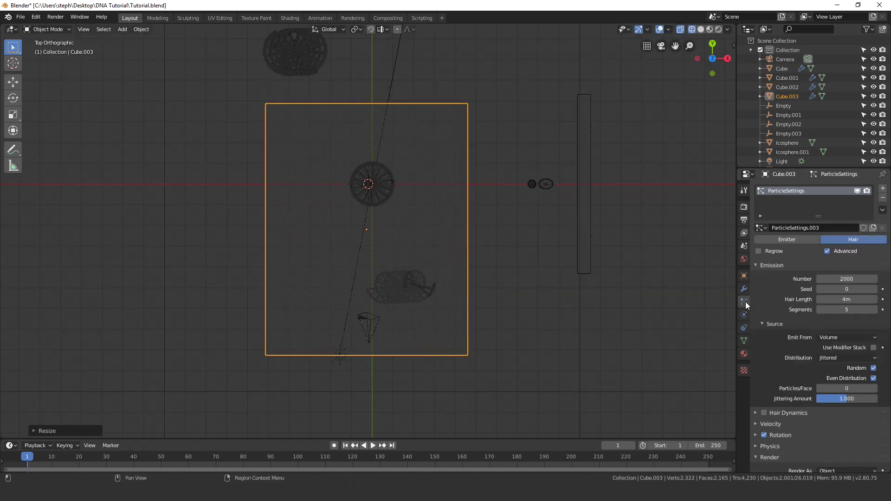
{"action": "scroll", "coordinate": [837, 338], "scroll_direction": "down", "scroll_amount": 3}
{"action": "scroll", "coordinate": [812, 329], "scroll_direction": "down", "scroll_amount": 3}
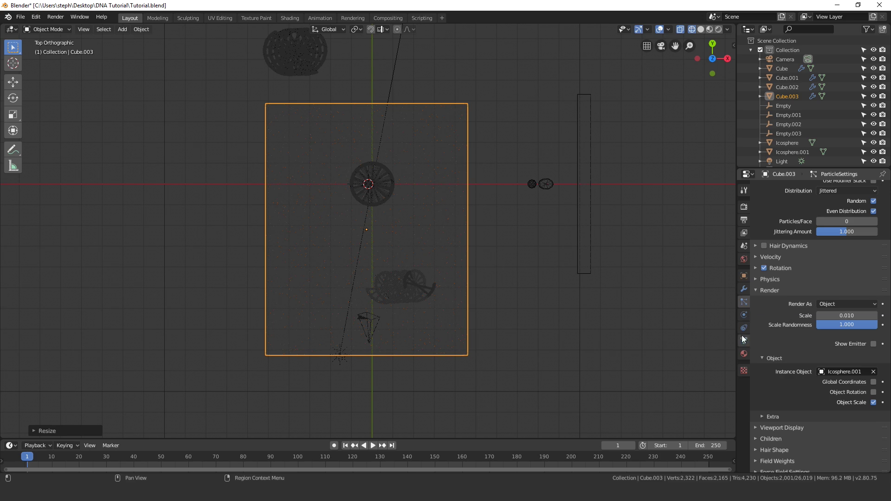
{"action": "left_click", "coordinate": [744, 353]}
Check the dust through the scene camera in rendered preview, then return to solid and wireframe shading.
{"action": "middle_click_drag", "start_coordinate": [448, 269], "coordinate": [497, 239]}
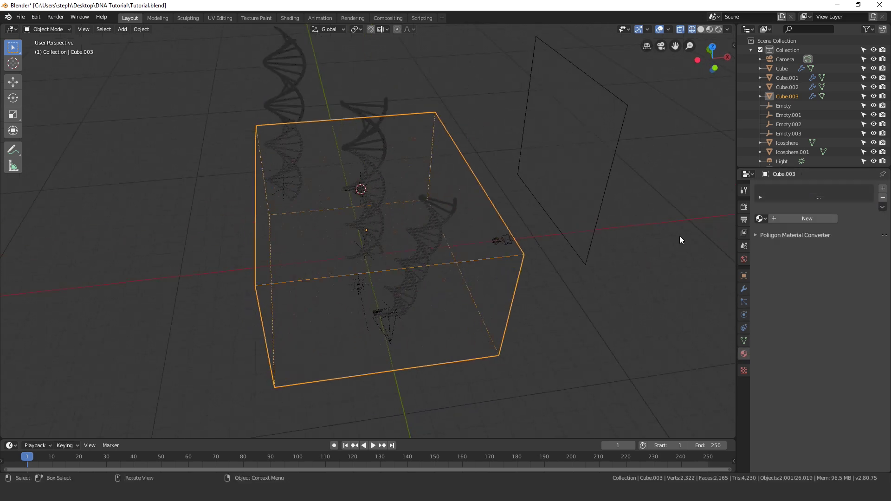
{"action": "mouse_move", "coordinate": [681, 236]}
{"action": "middle_mouse_down"}
{"action": "mouse_move", "coordinate": [489, 212]}
{"action": "mouse_move", "coordinate": [460, 232]}
{"action": "middle_mouse_up"}
{"action": "key", "text": "KP_0"}
{"action": "scroll", "coordinate": [436, 242], "scroll_direction": "up", "scroll_amount": 3}
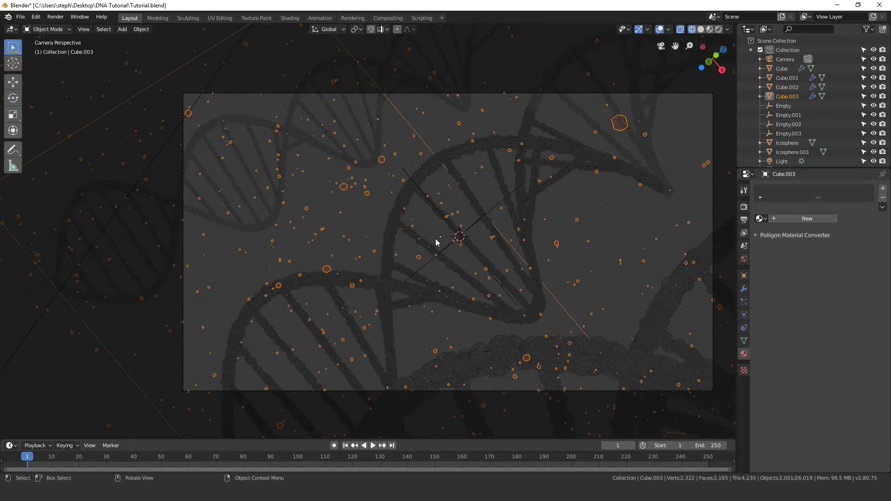
{"action": "key", "text": "z"}
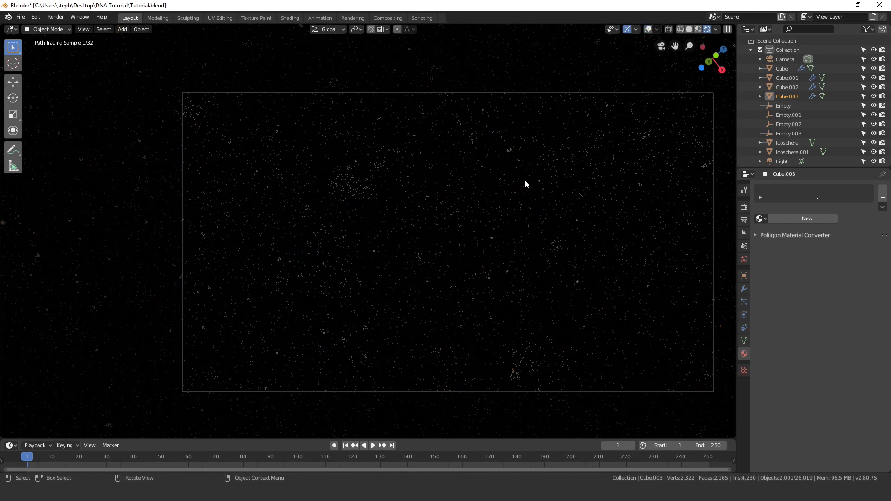
{"action": "key", "text": "z"}
{"action": "left_click", "coordinate": [542, 222]}
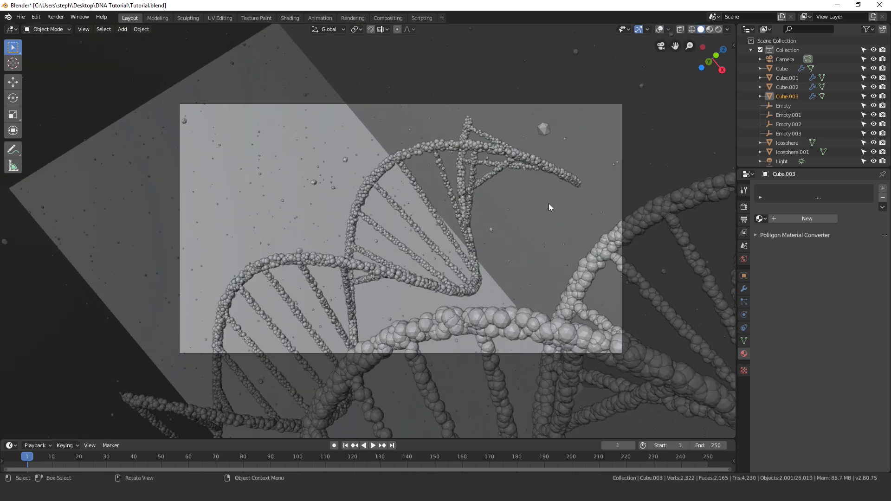
{"action": "mouse_move", "coordinate": [549, 207]}
{"action": "middle_mouse_down"}
{"action": "mouse_move", "coordinate": [522, 253]}
{"action": "mouse_move", "coordinate": [452, 263]}
{"action": "mouse_move", "coordinate": [426, 289]}
{"action": "middle_mouse_up"}
{"action": "key", "text": "shift+z"}
From top view, nudge the box along Y to fully enclose the DNA and recheck through the camera.
{"action": "key", "text": "KP_7"}
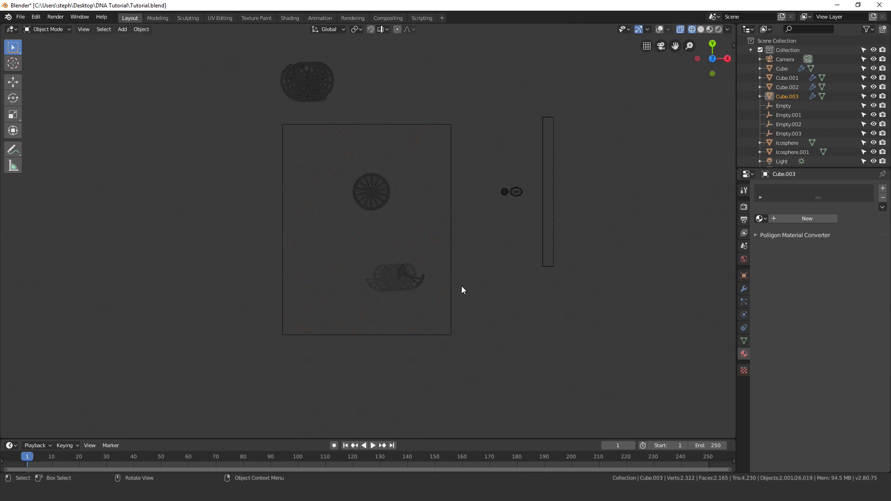
{"action": "key", "text": "grave"}
{"action": "left_click", "coordinate": [491, 241]}
{"action": "key", "text": "s"}
{"action": "key", "text": "x"}
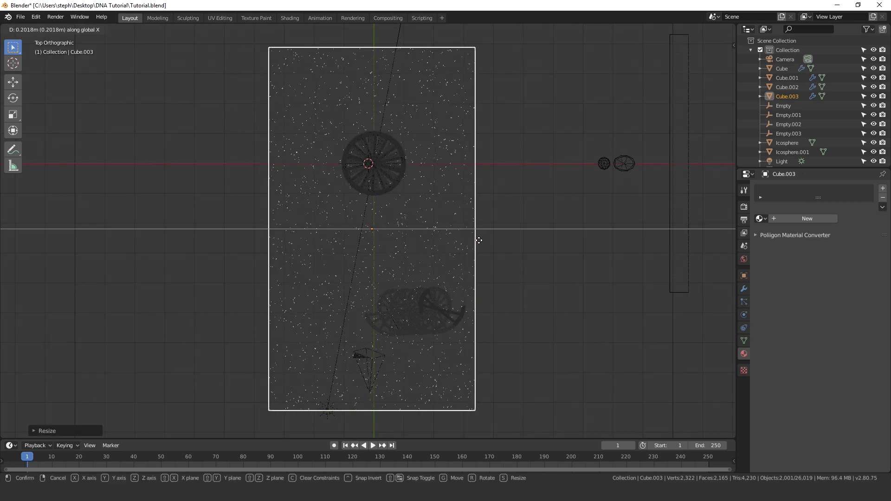
{"action": "key", "text": "Escape"}
{"action": "key", "text": "g"}
{"action": "key", "text": "x"}
{"action": "key", "text": "Escape"}
{"action": "key", "text": "g"}
{"action": "key", "text": "y"}
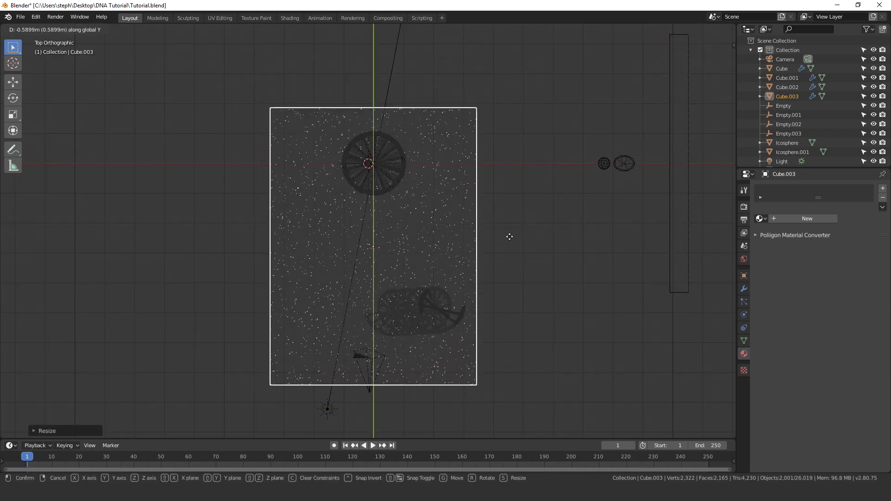
{"action": "left_click", "coordinate": [508, 251]}
{"action": "key", "text": "KP_0"}
{"action": "key", "text": "shift+z"}
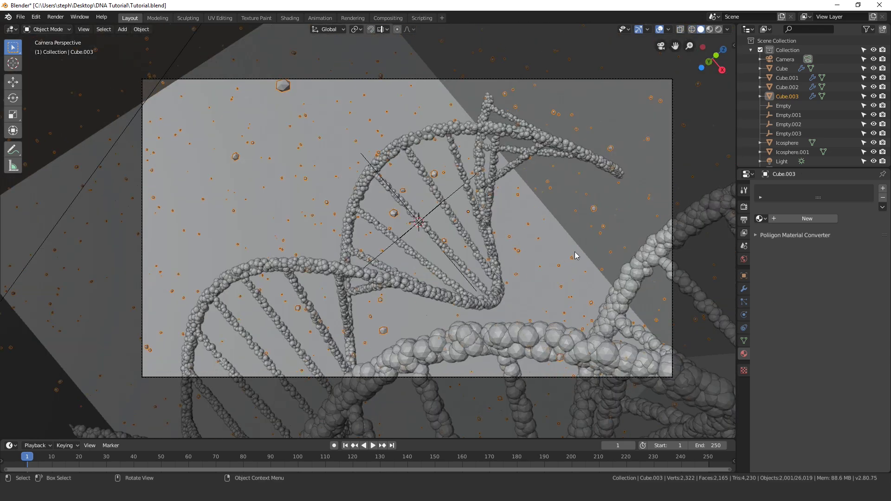
Raise the emitter's particle Emission Number to 3000.
{"action": "left_click", "coordinate": [744, 302]}
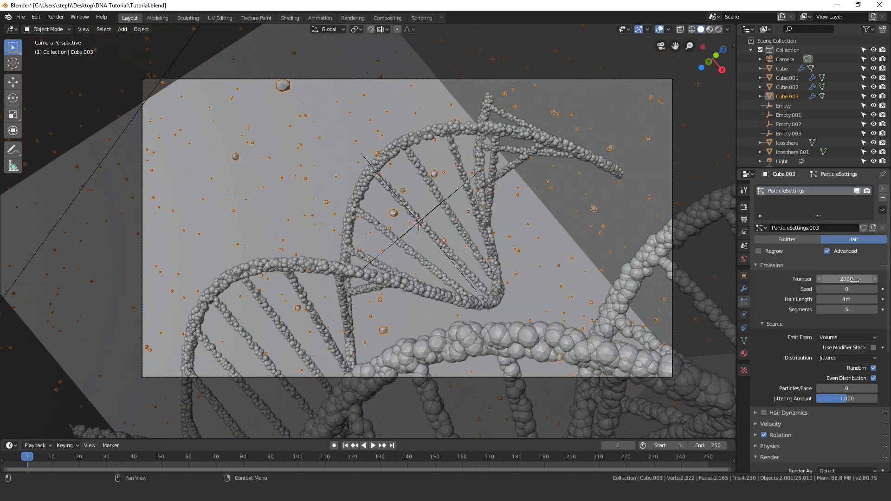
{"action": "double_click", "coordinate": [858, 279]}
{"action": "type", "text": "3000"}
{"action": "key", "text": "Return"}
{"action": "left_click", "coordinate": [382, 192]}
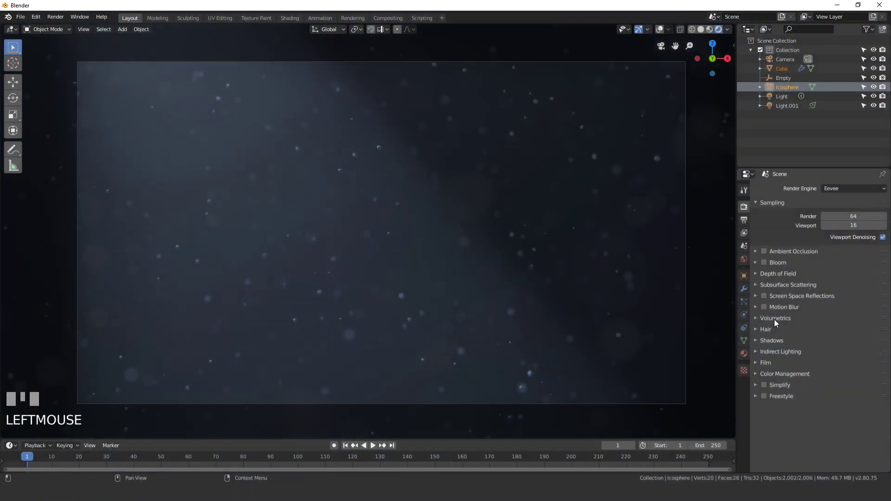
Set volumetric Tile Size to 4px and enable Volumetric Shadows.
{"action": "left_click", "coordinate": [775, 320]}
{"action": "left_click", "coordinate": [832, 353]}
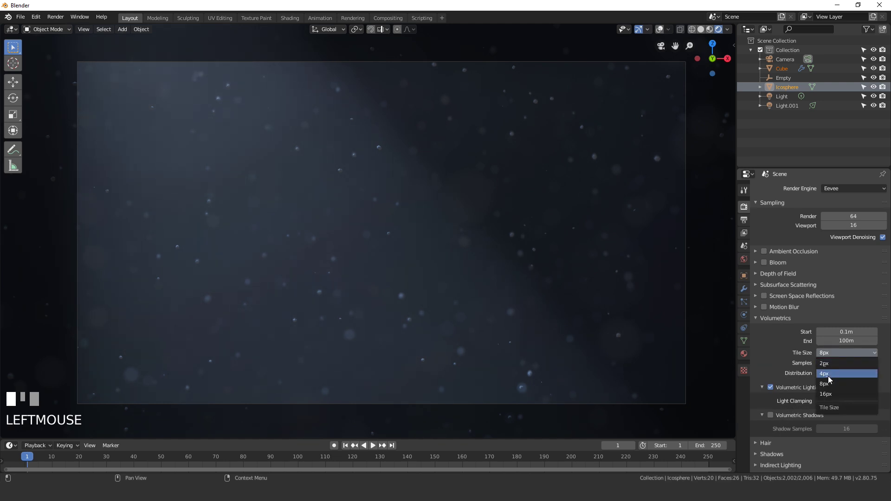
{"action": "left_click", "coordinate": [828, 375]}
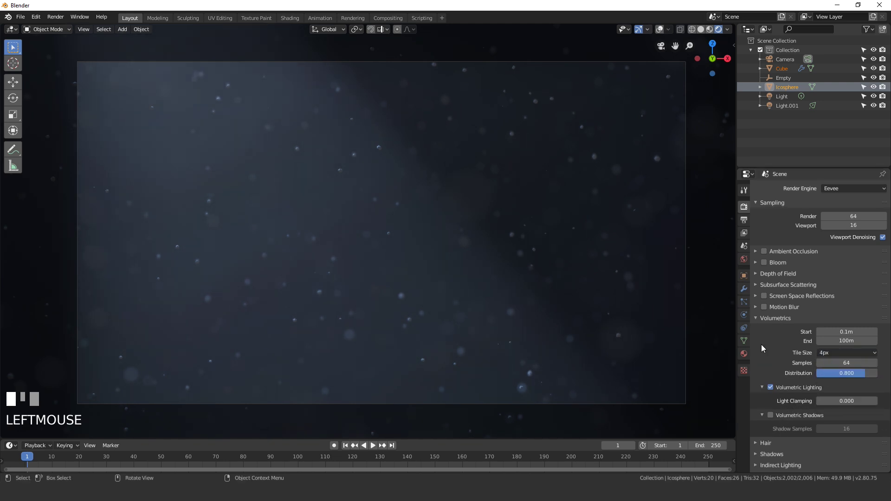
{"action": "left_click", "coordinate": [771, 415]}
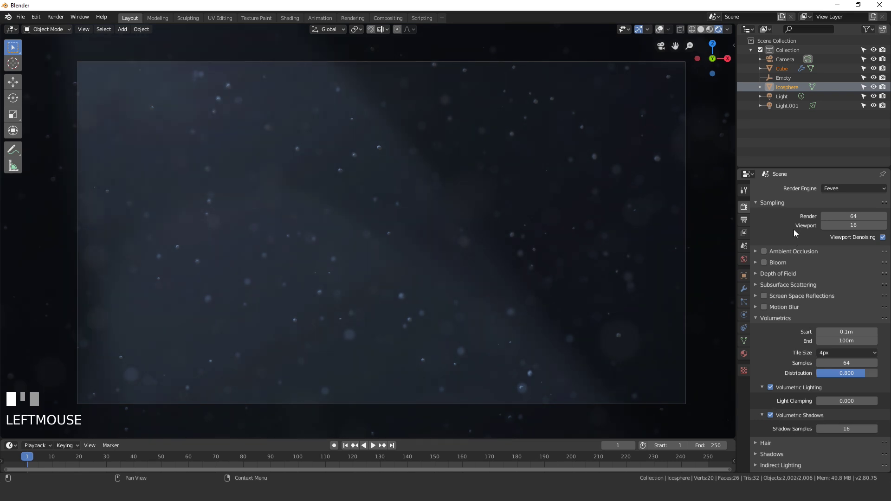
{"action": "scroll", "coordinate": [780, 429], "scroll_direction": "down", "scroll_amount": 3}
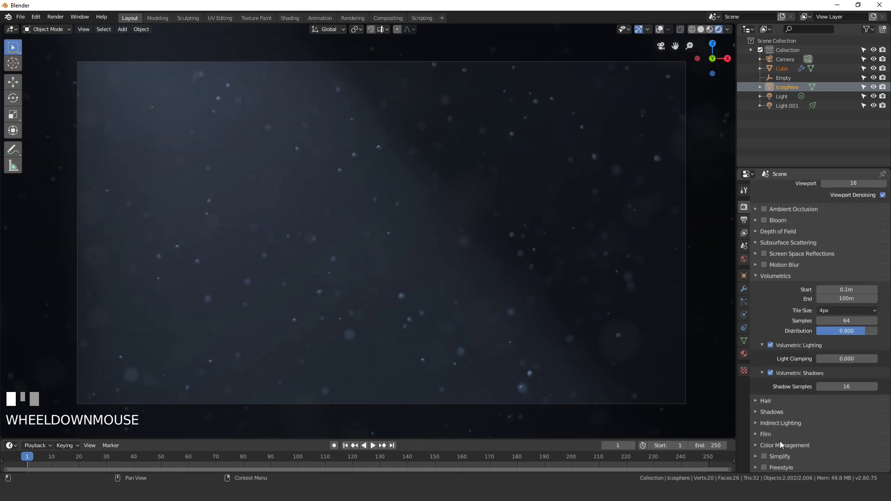
Set the colour management Look to Medium Contrast.
{"action": "left_click", "coordinate": [780, 446]}
{"action": "scroll", "coordinate": [844, 431], "scroll_direction": "down", "scroll_amount": 3}
{"action": "left_click", "coordinate": [835, 428]}
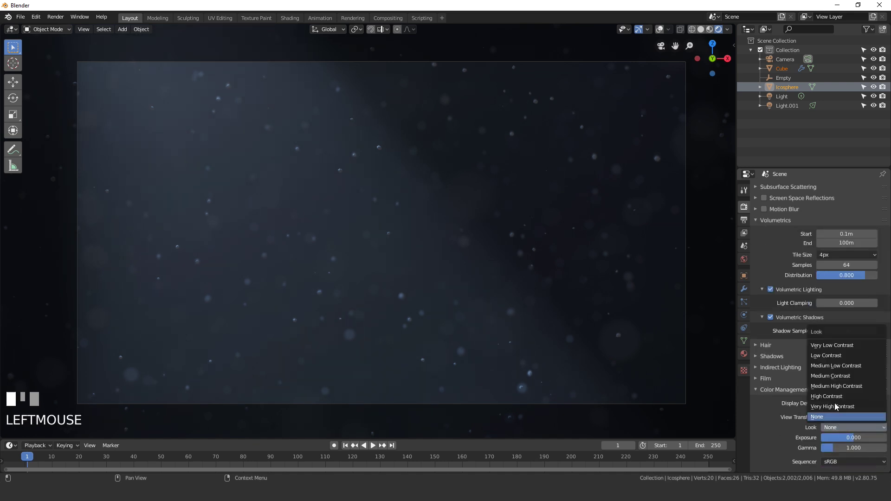
{"action": "left_click", "coordinate": [826, 377]}
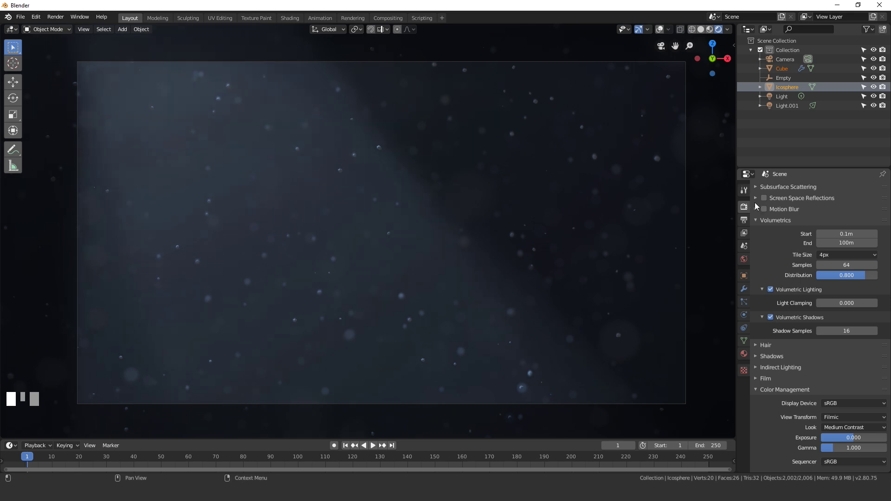
Render the final still of the dust scene via Render Image.
{"action": "left_click", "coordinate": [58, 19]}
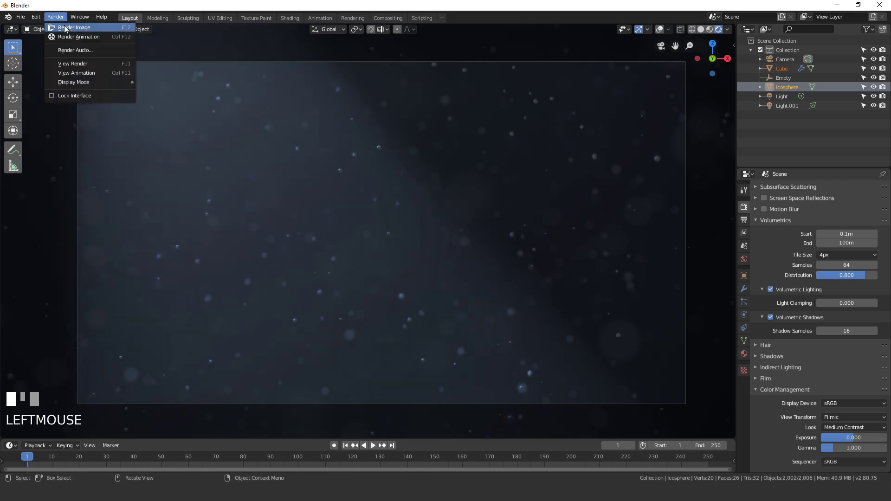
{"action": "left_click", "coordinate": [65, 25]}
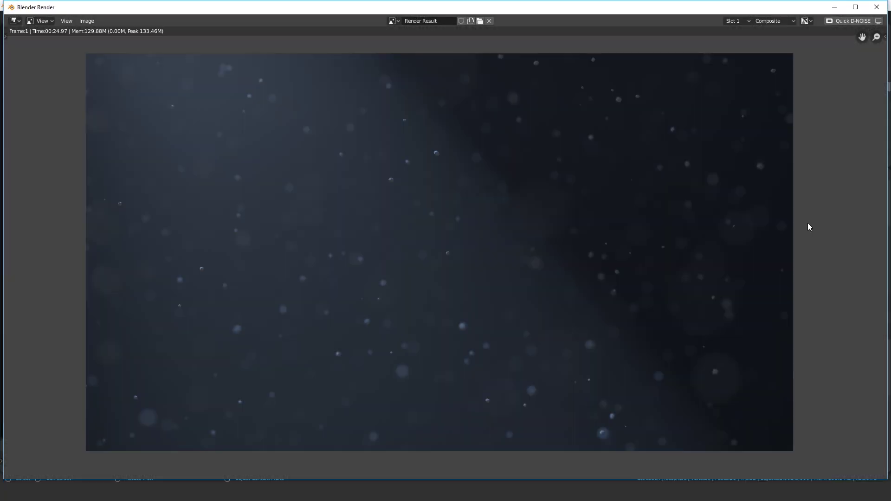